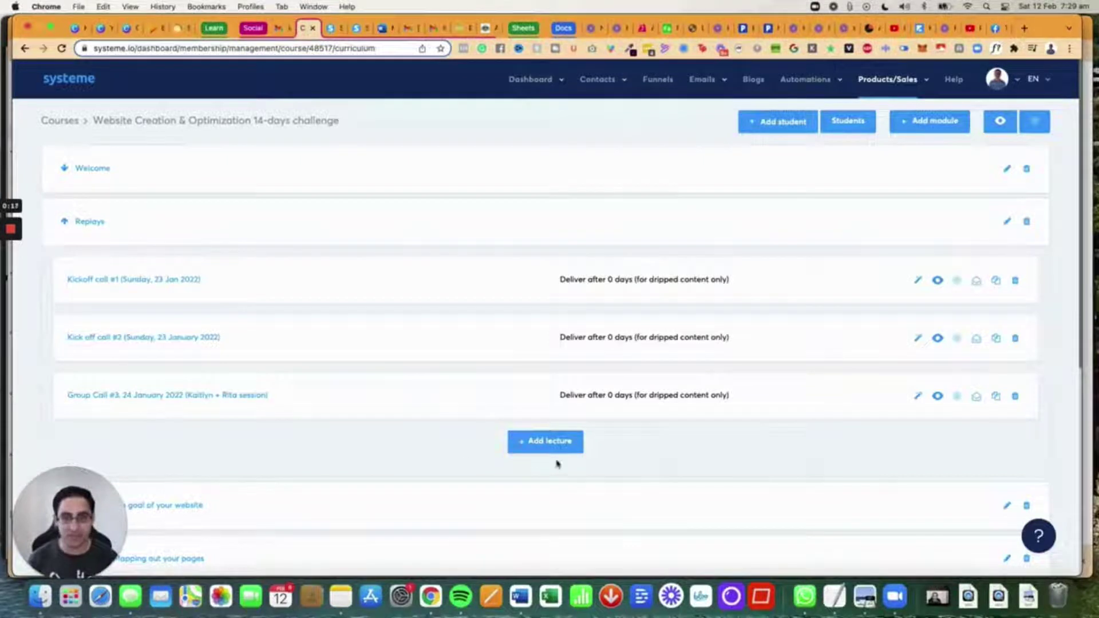
# - Add a lecture with the video template to the Replays module, named with the Group call #4 heading copied from the Time Stamps VA document
pyautogui.click(530, 447)
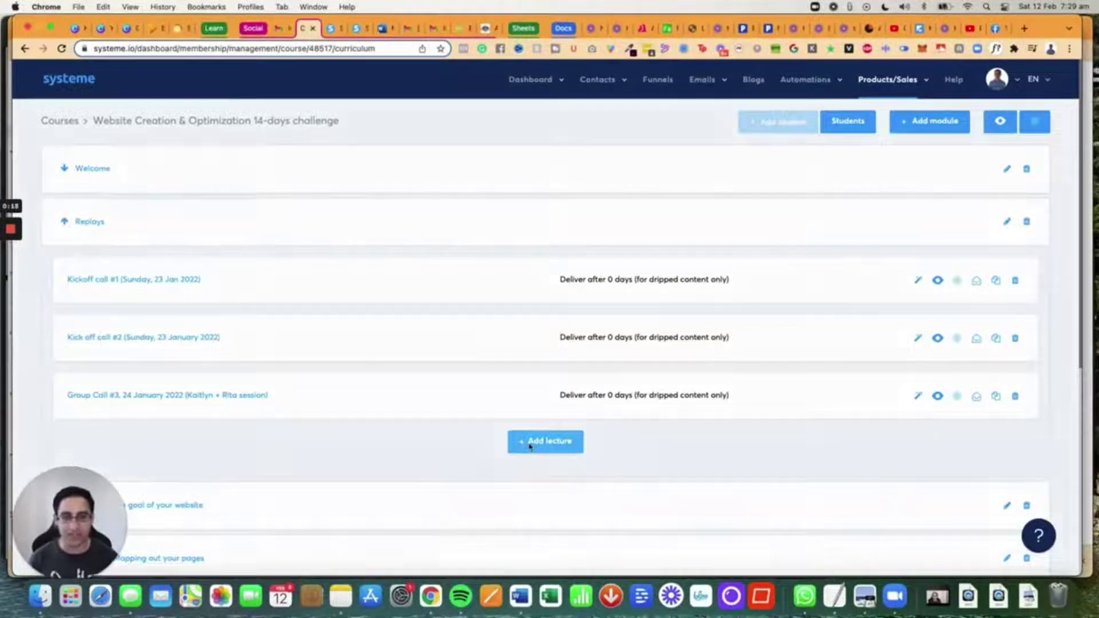
pyautogui.click(483, 234)
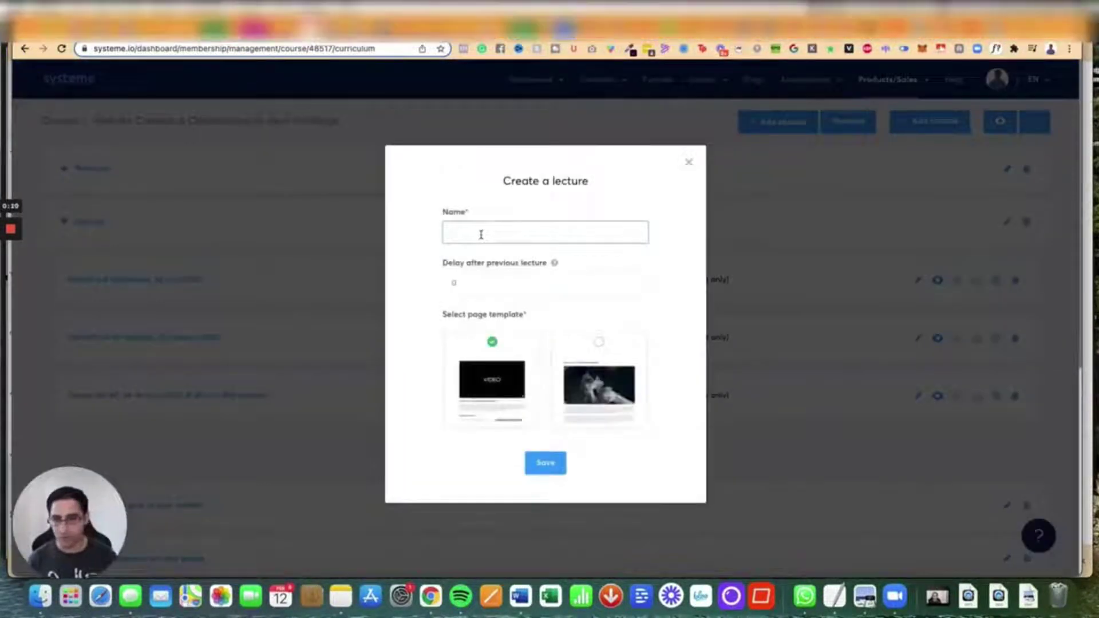
pyautogui.press('super+grave')
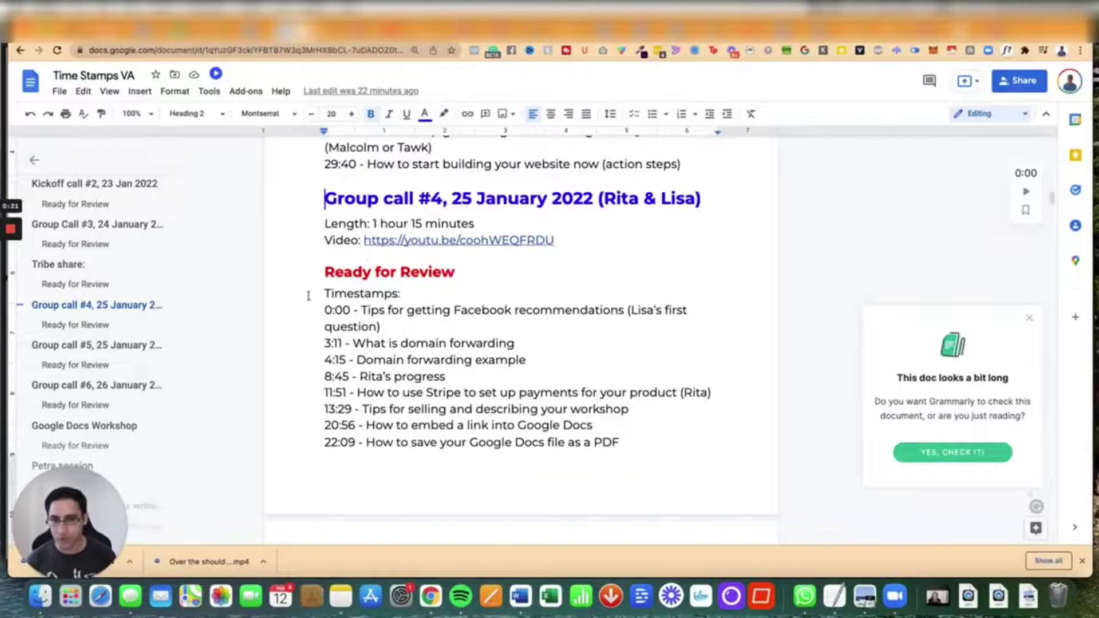
pyautogui.moveTo(325, 198); pyautogui.dragTo(699, 196)
pyautogui.press('super+c')
pyautogui.press('super+grave')
pyautogui.press('super+v')
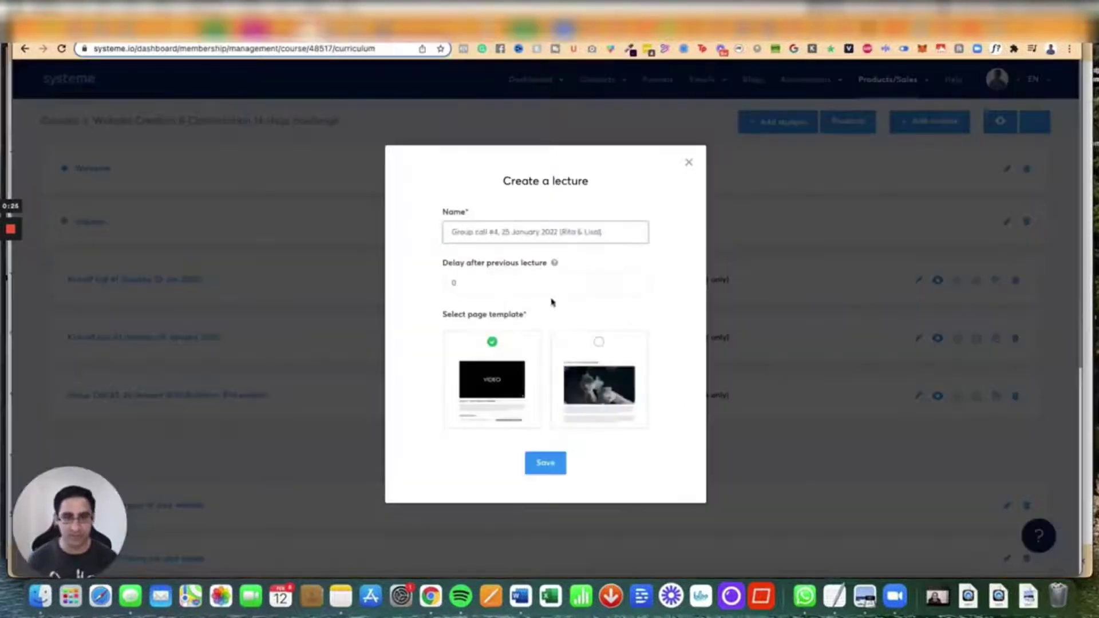
pyautogui.click(545, 463)
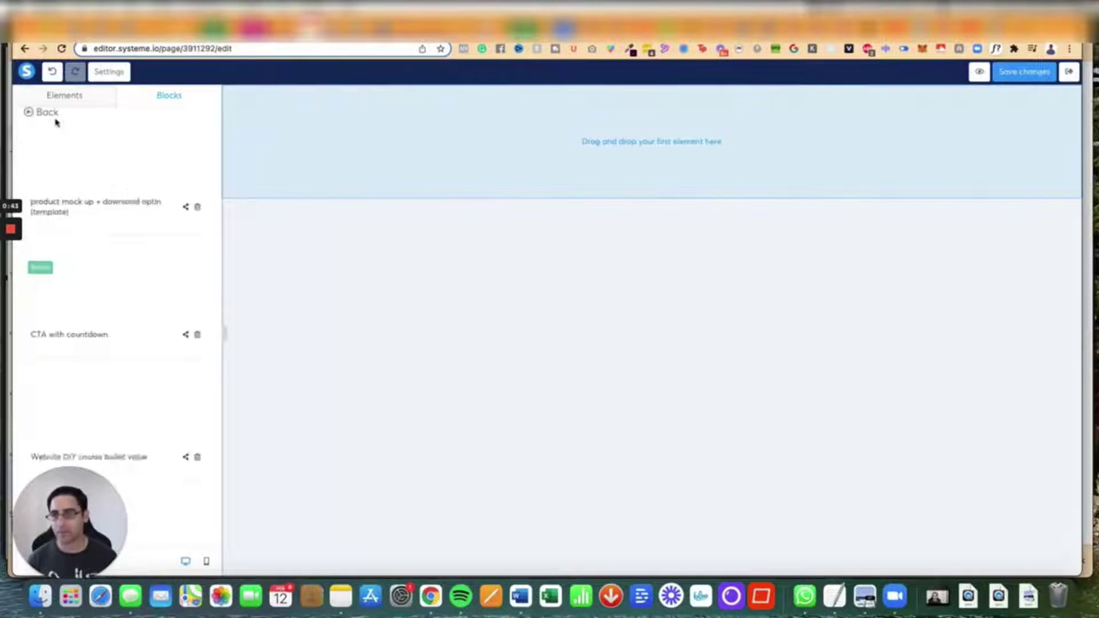
# - Insert the saved "Lesson template (headline, bullets, video)" block into the empty lecture page
pyautogui.scroll(-10, 115, 213)
pyautogui.scroll(-10, 115, 213)
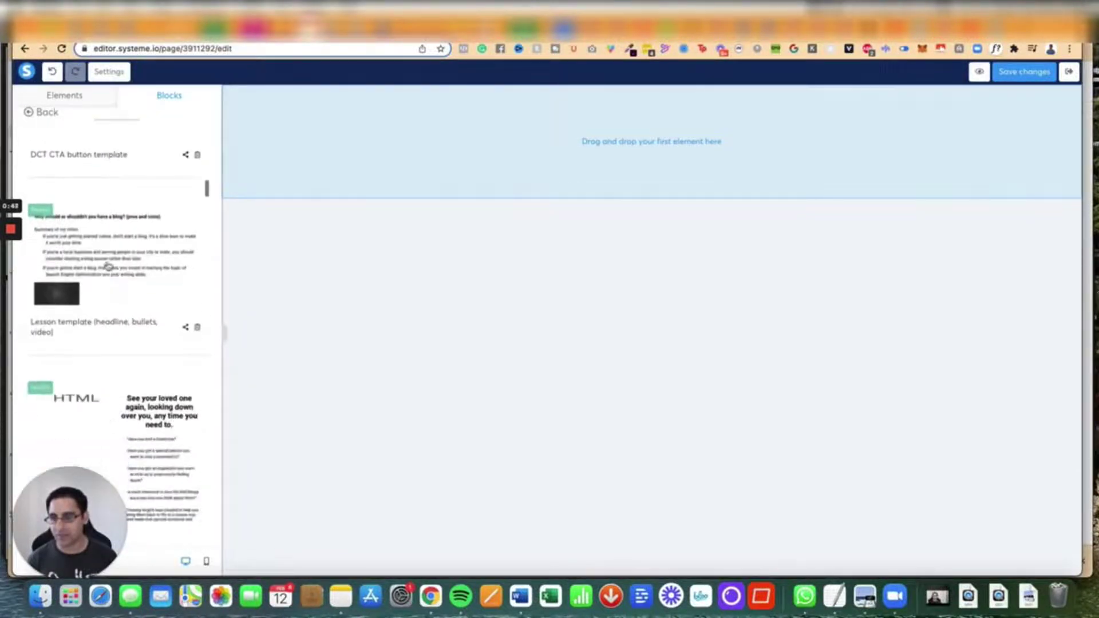
pyautogui.moveTo(111, 263); pyautogui.dragTo(466, 140)
# - Replace the lesson headline with the copied Group call #4 title
pyautogui.click(464, 141)
pyautogui.tripleClick(518, 134)
pyautogui.hotkey('ctrl', 'v')
pyautogui.click(466, 217)
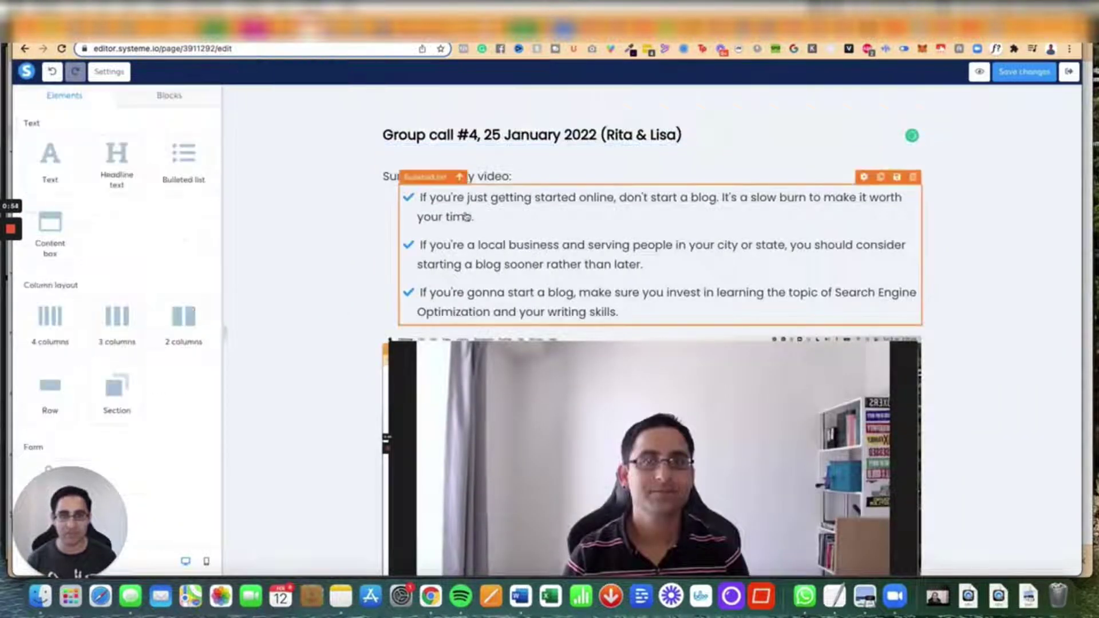
# - Copy the Group call #4 YouTube link from the Time Stamps VA document and return to the lesson video's settings
pyautogui.scroll(-2, 510, 320)
pyautogui.click(516, 342)
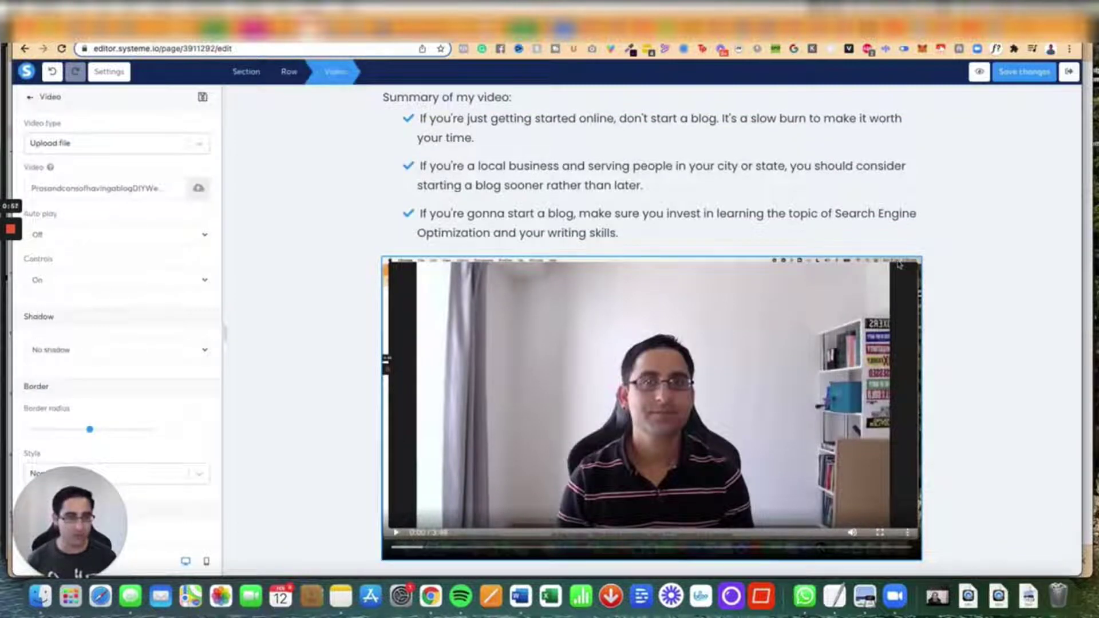
pyautogui.press('Escape')
pyautogui.press('super+grave')
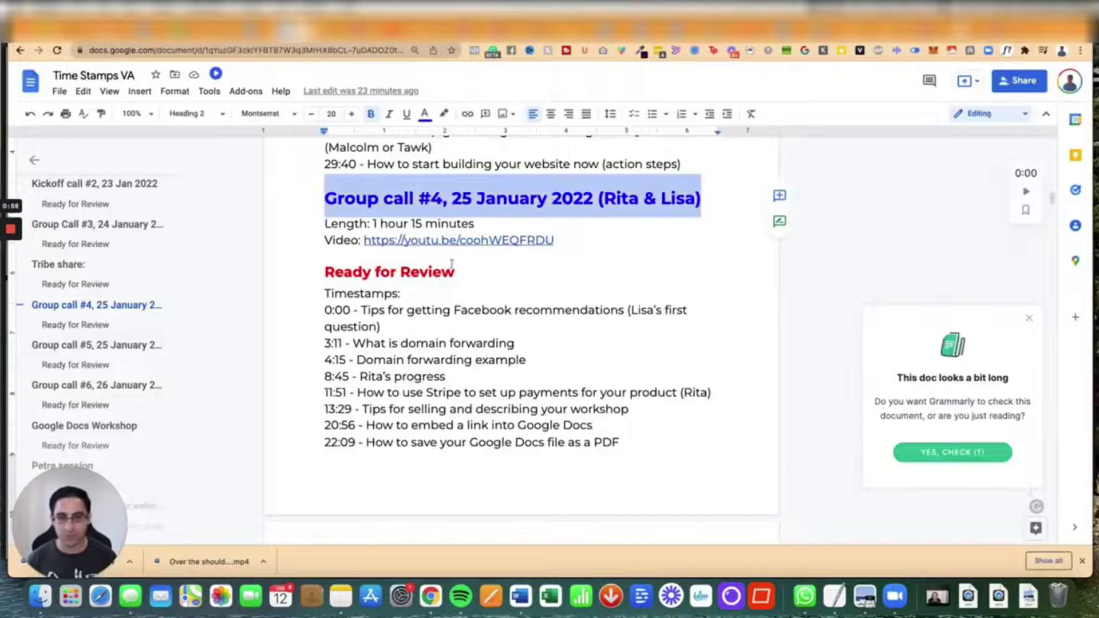
pyautogui.click(451, 264)
pyautogui.moveTo(554, 241); pyautogui.dragTo(367, 241)
pyautogui.press('super+c')
pyautogui.press('super+grave')
pyautogui.click(527, 284)
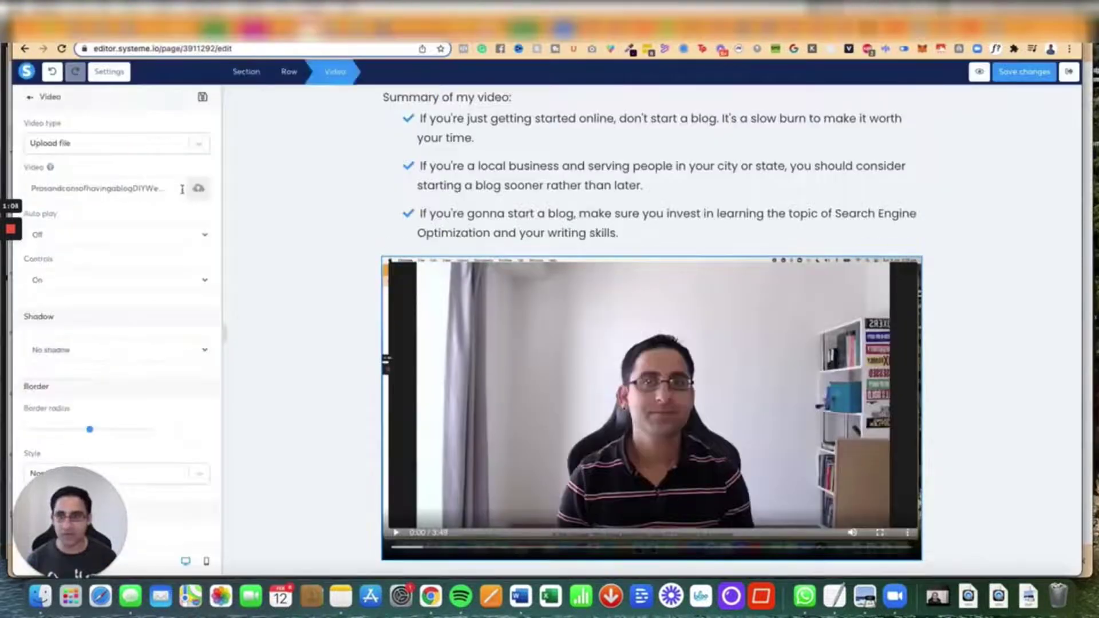
pyautogui.click(199, 191)
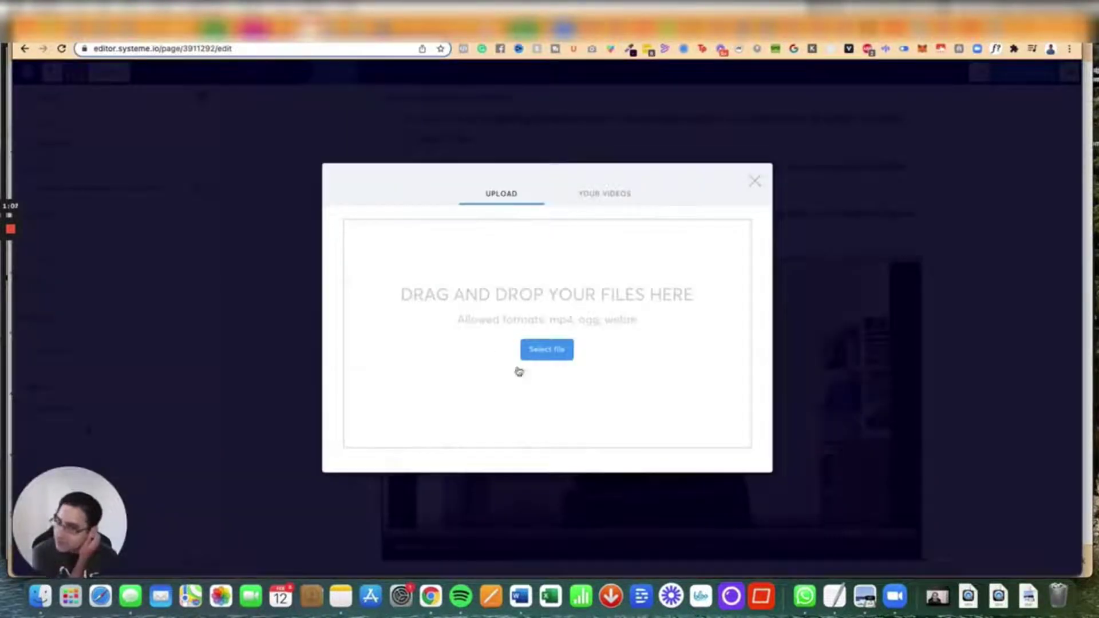
pyautogui.click(546, 352)
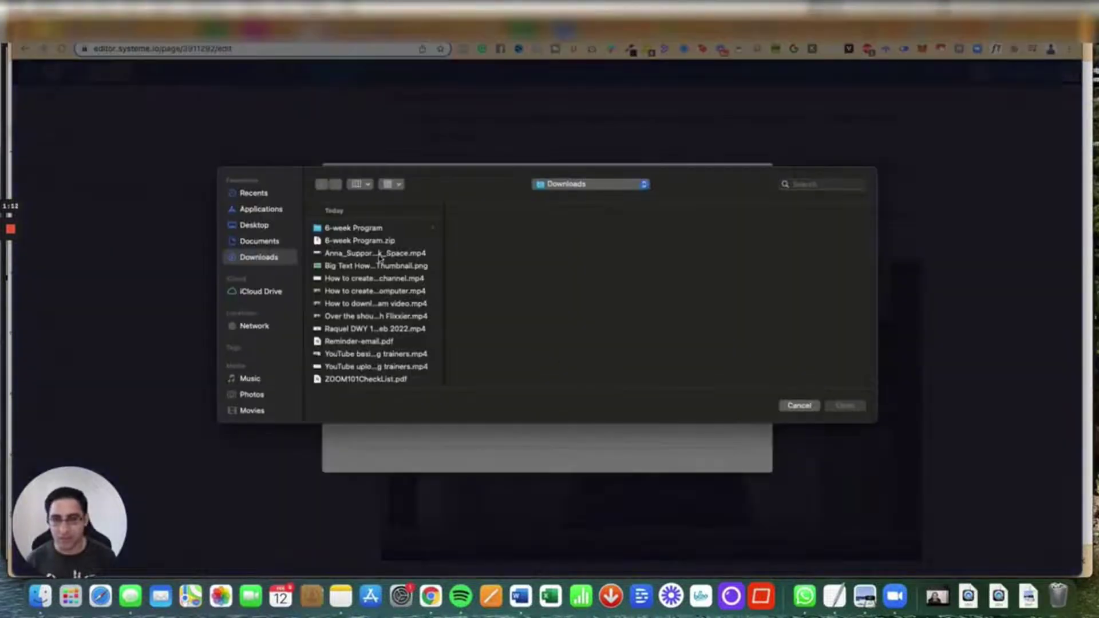
pyautogui.click(379, 255)
pyautogui.click(375, 279)
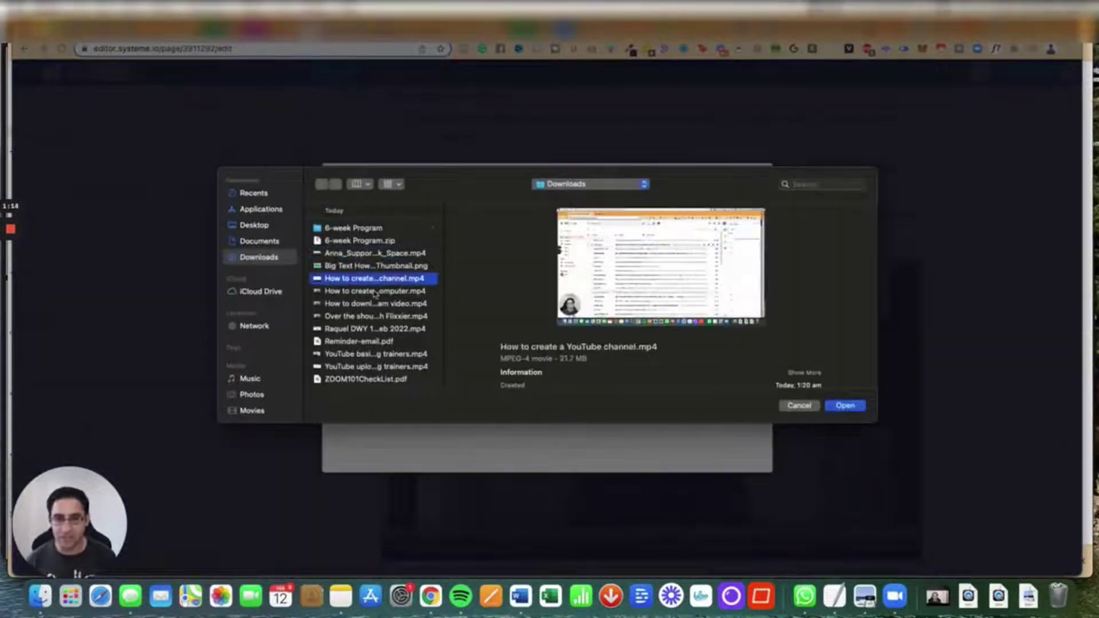
pyautogui.click(799, 406)
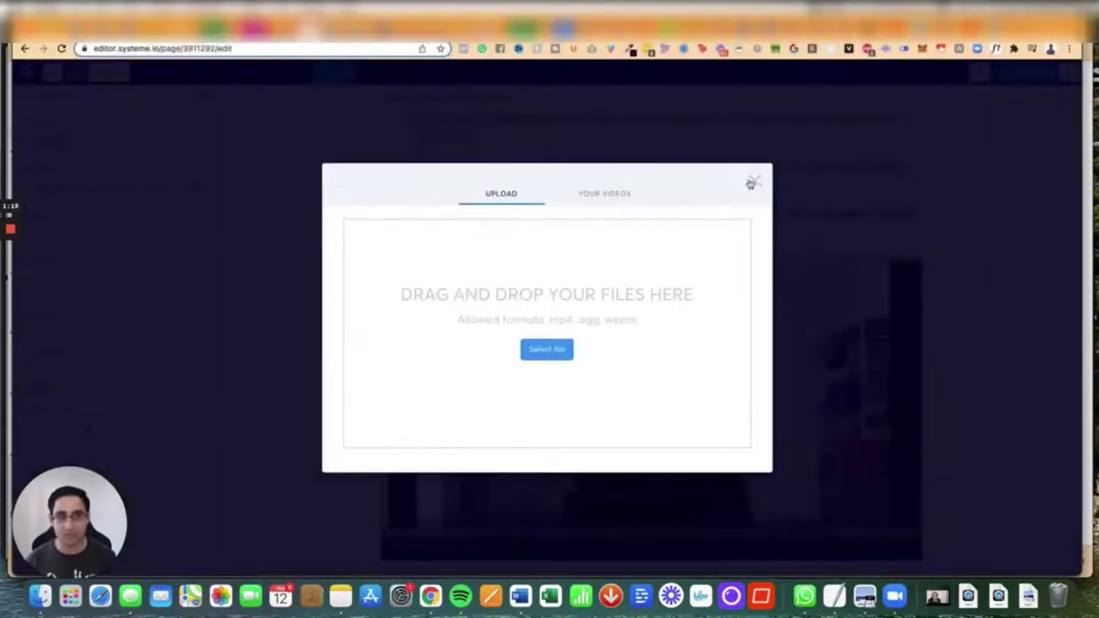
pyautogui.click(752, 182)
pyautogui.click(193, 149)
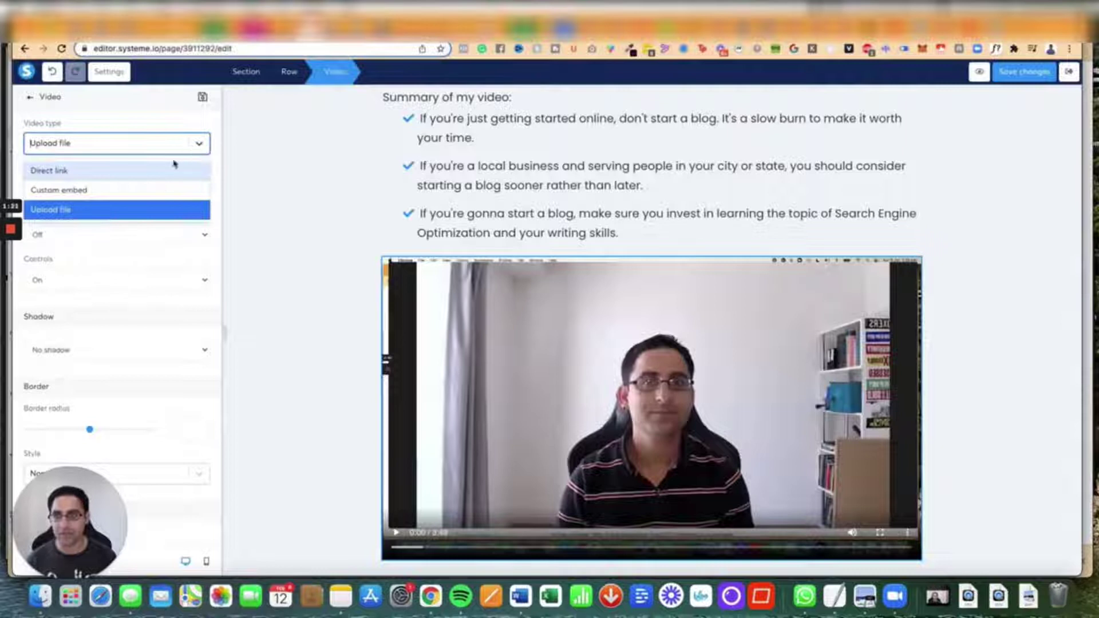
pyautogui.click(132, 170)
pyautogui.press('super+v')
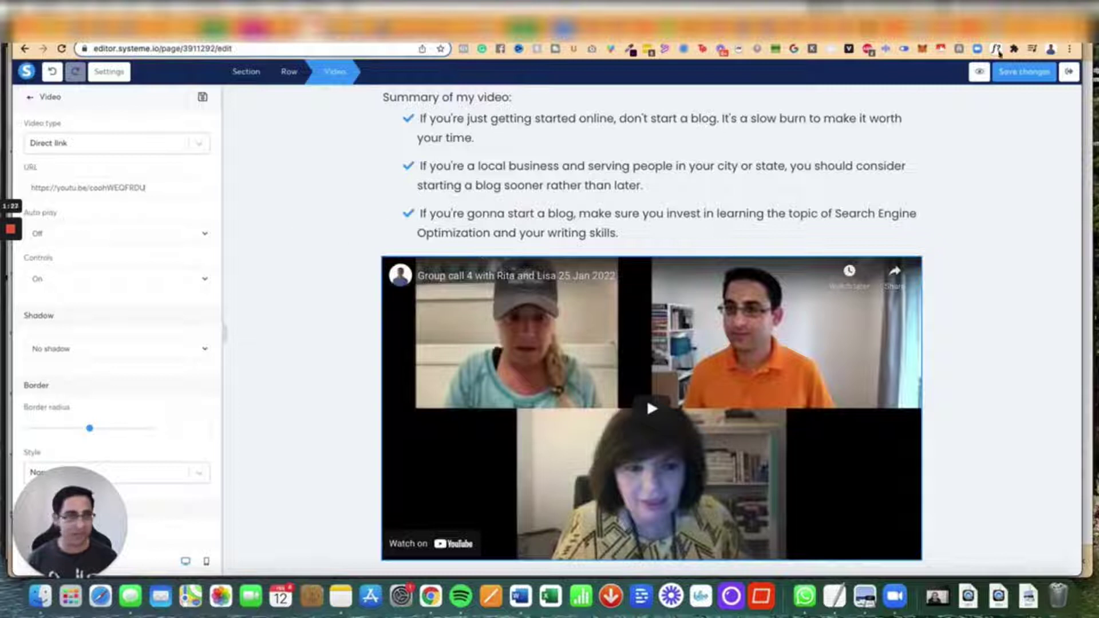
pyautogui.click(1011, 74)
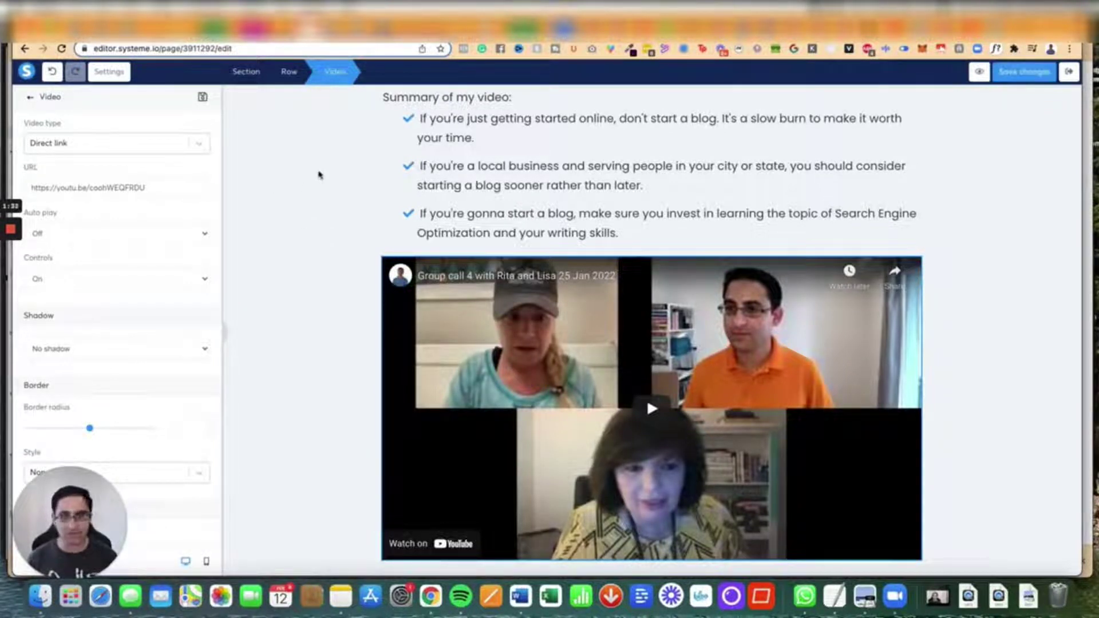
# - Copy the whole Group call #4 timestamp list, starting at 0:00, from the Time Stamps VA document
pyautogui.click(319, 191)
pyautogui.press('super+grave')
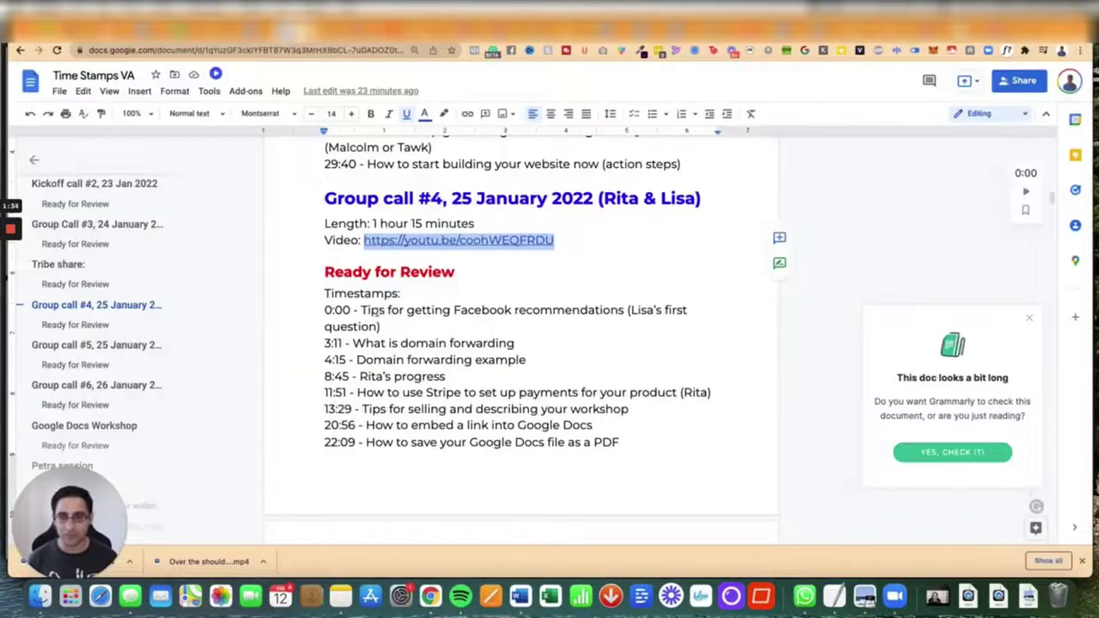
pyautogui.click(327, 293)
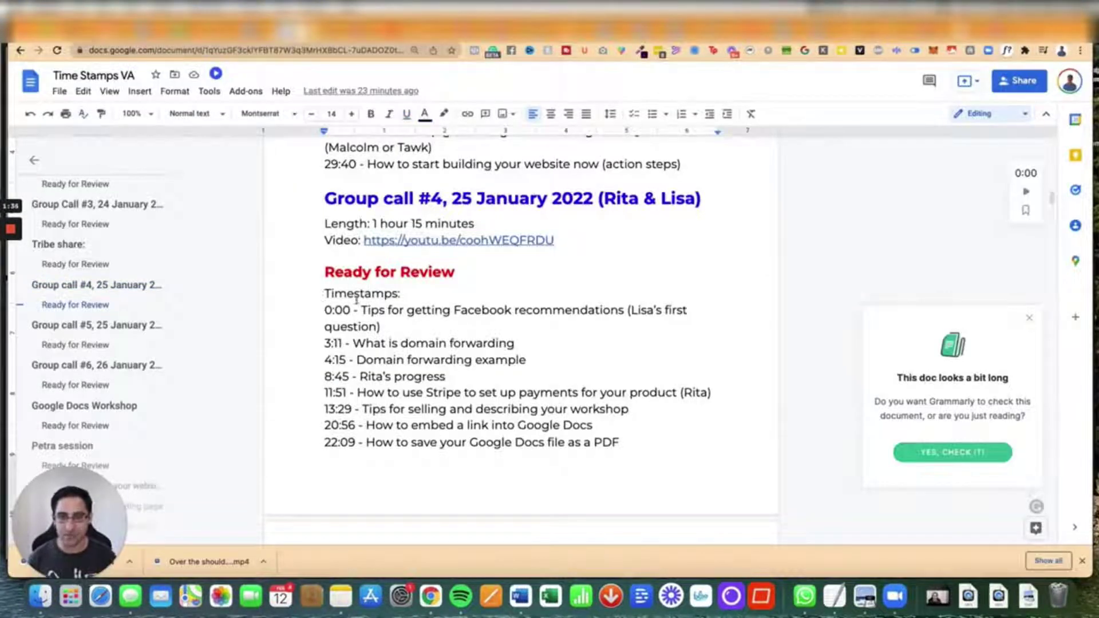
pyautogui.moveTo(324, 309); pyautogui.dragTo(637, 336)
pyautogui.press('super+grave')
# - Add a text element directly below the lesson video
pyautogui.scroll(-1, 441, 279)
pyautogui.scroll(-1, 443, 279)
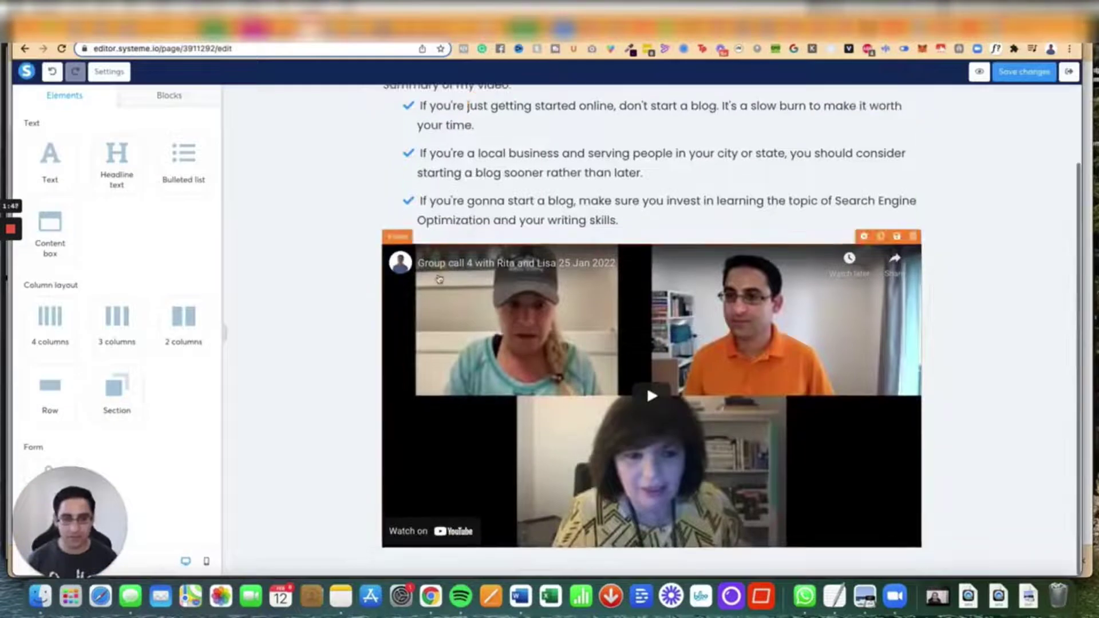
pyautogui.click(234, 345)
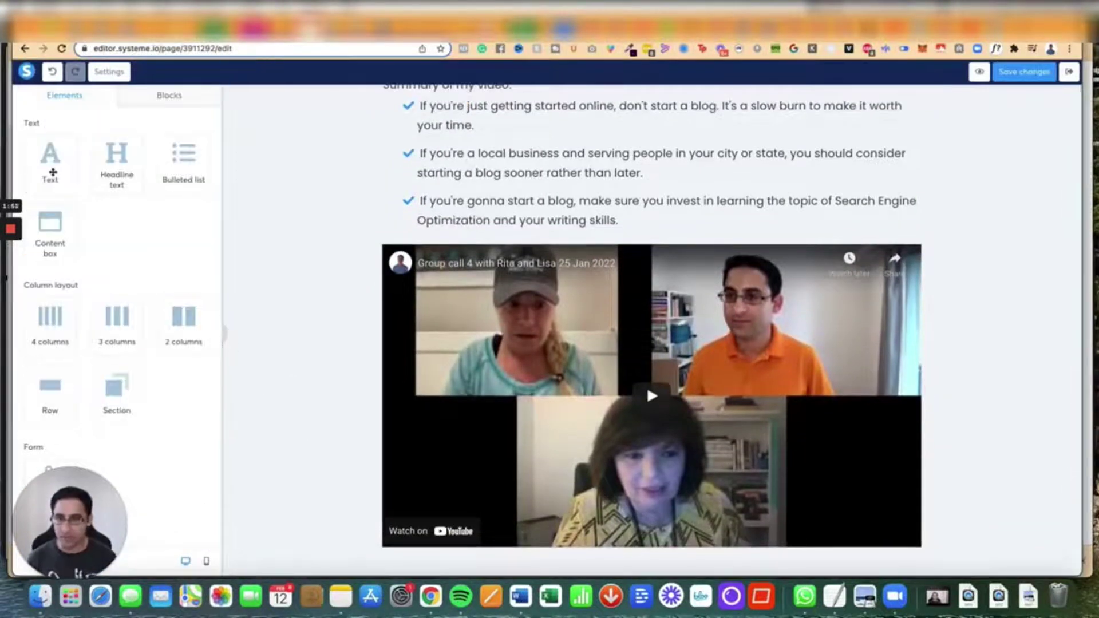
pyautogui.moveTo(54, 173); pyautogui.dragTo(488, 559)
pyautogui.scroll(-2, 291, 431)
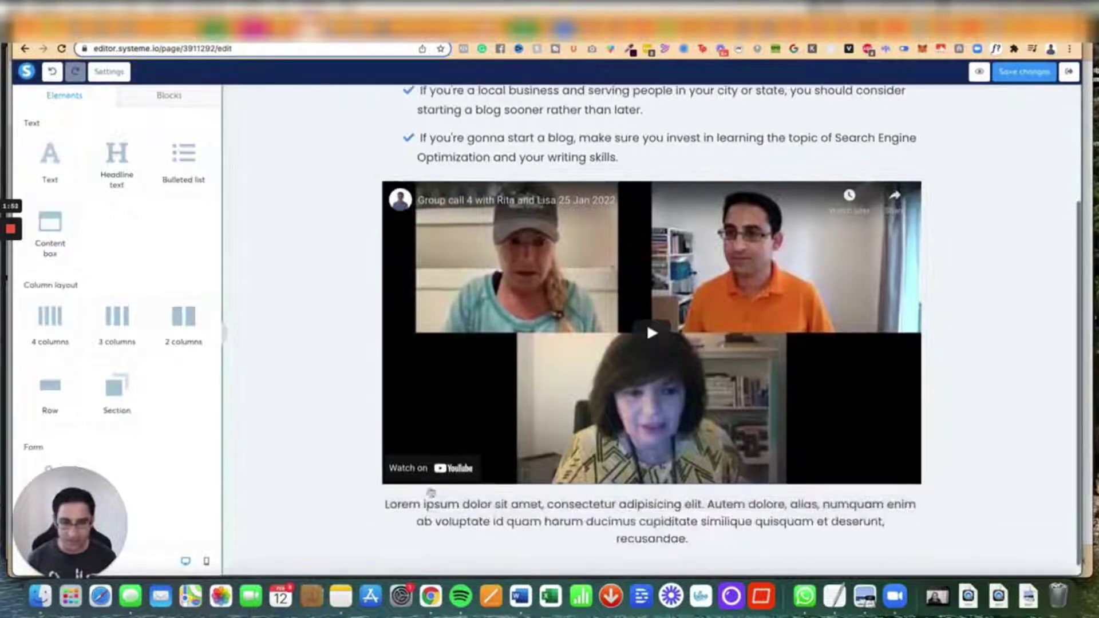
# - Left-align the new text element and replace its placeholder text with the copied timestamp list
pyautogui.click(865, 497)
pyautogui.scroll(-5, 69, 350)
pyautogui.scroll(-4, 69, 350)
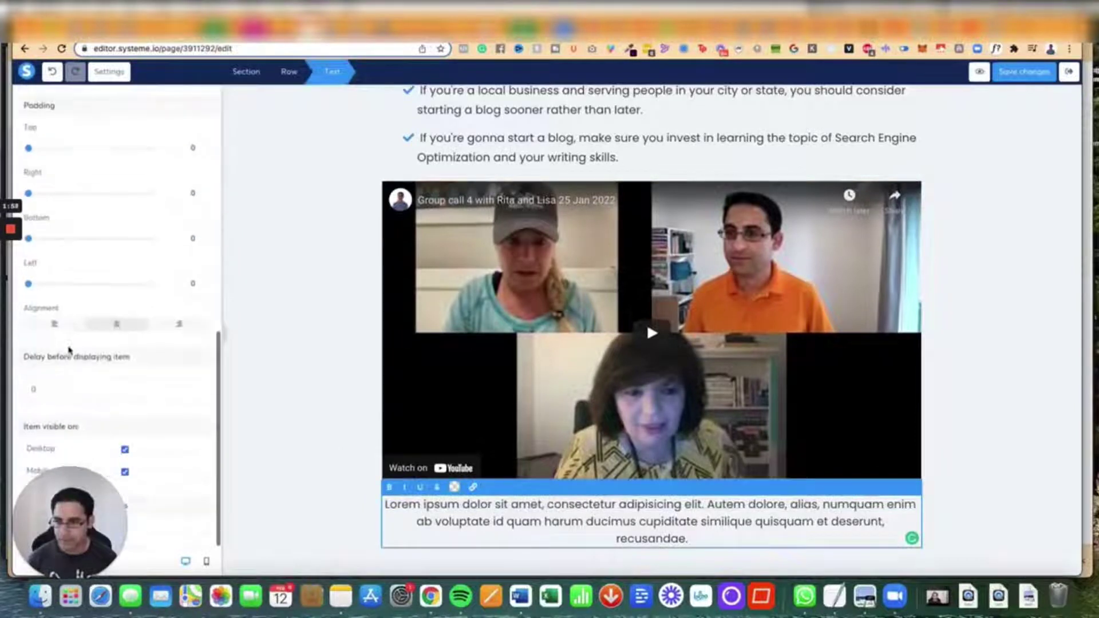
pyautogui.click(535, 530)
pyautogui.press('super+a')
pyautogui.press('super+v')
pyautogui.click(332, 464)
pyautogui.click(467, 504)
pyautogui.scroll(-5, 467, 503)
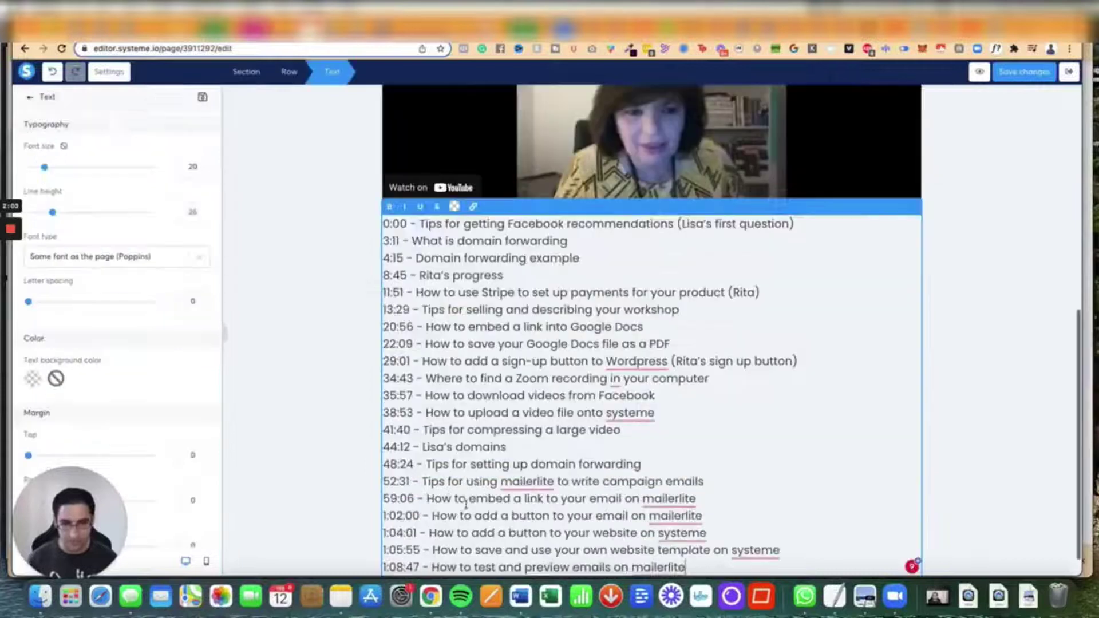
# - Add an underlined "Time stamps:" heading above the timestamp list, separated from it by a blank line
pyautogui.click(385, 224)
pyautogui.press('Return')
pyautogui.press('Up')
pyautogui.write('Time')
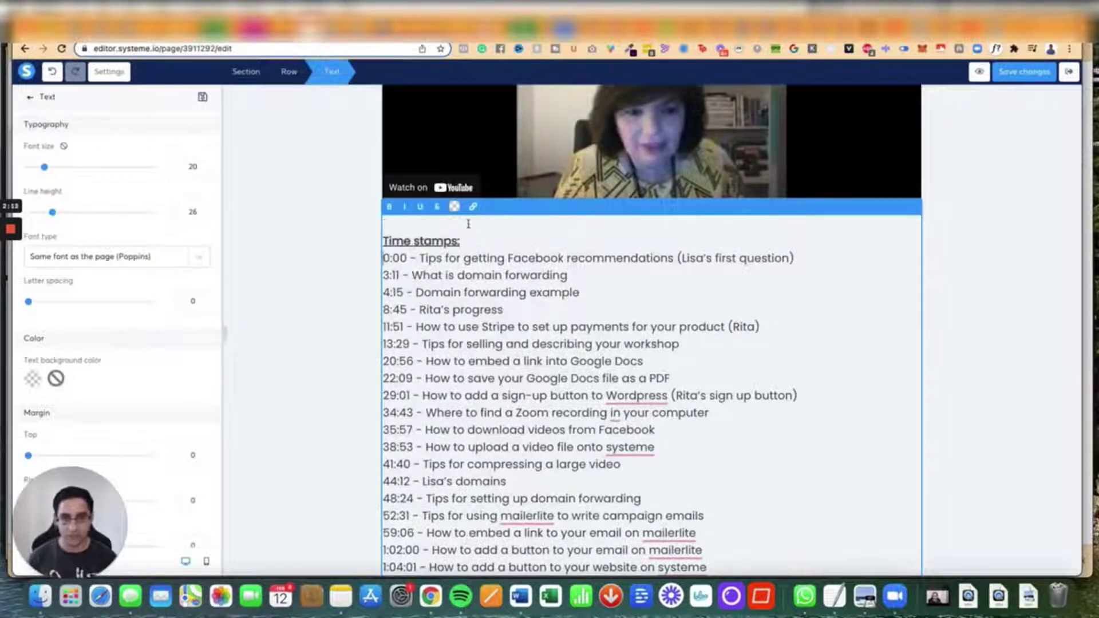
pyautogui.press('Return')
pyautogui.click(346, 275)
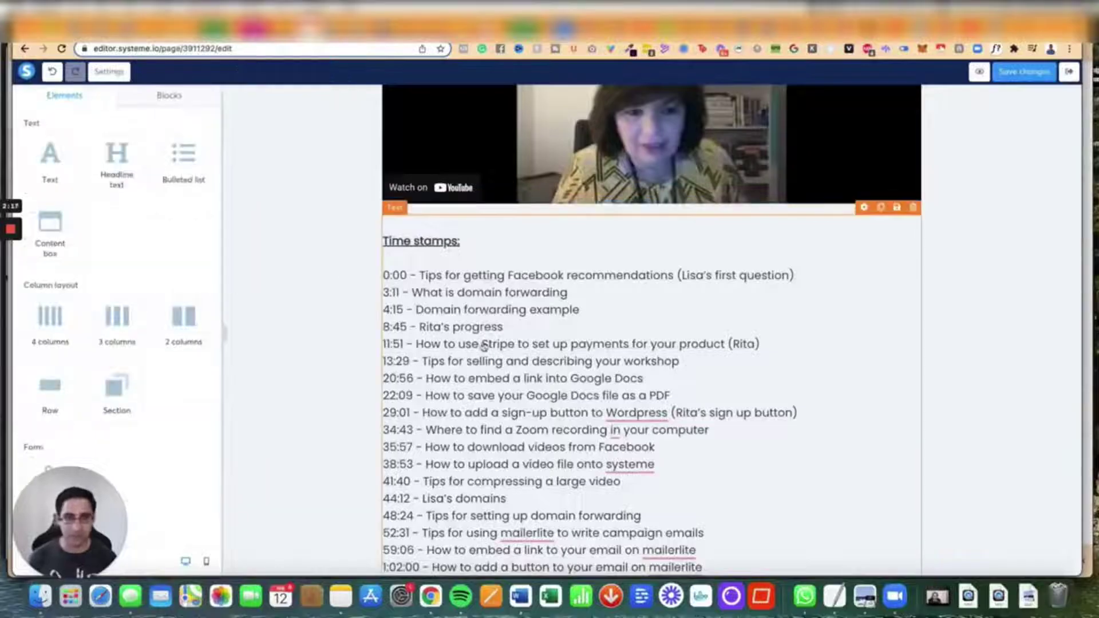
# - Review the lesson page, checking the bulleted summary and the timestamp list below the video
pyautogui.click(585, 396)
pyautogui.scroll(-2, 584, 396)
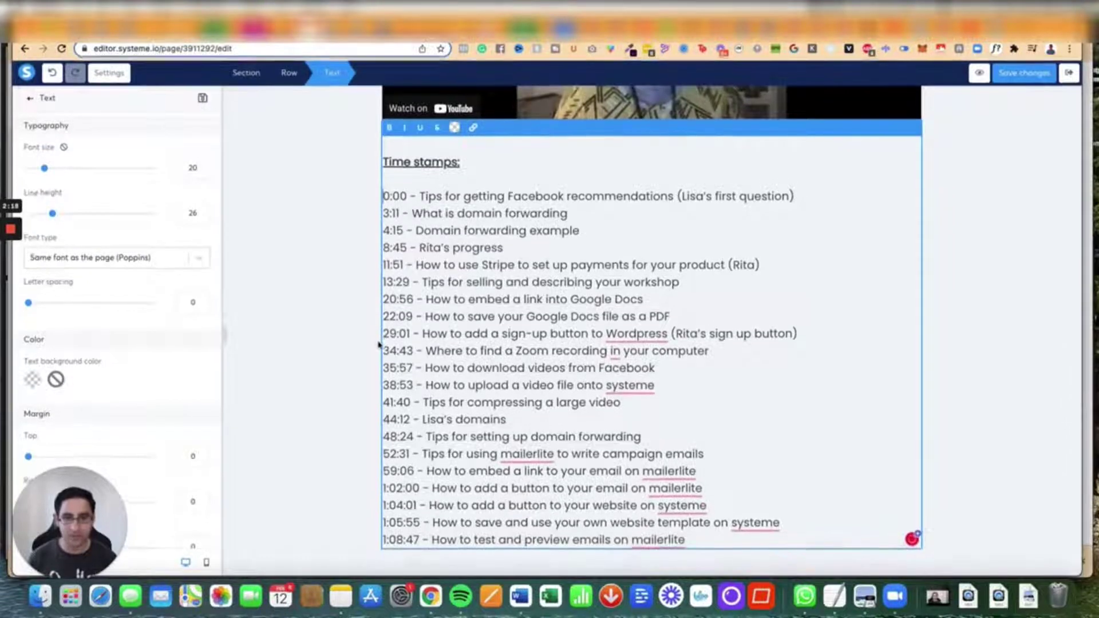
pyautogui.click(349, 338)
pyautogui.scroll(15, 349, 337)
pyautogui.click(482, 213)
pyautogui.click(368, 311)
pyautogui.scroll(-10, 368, 311)
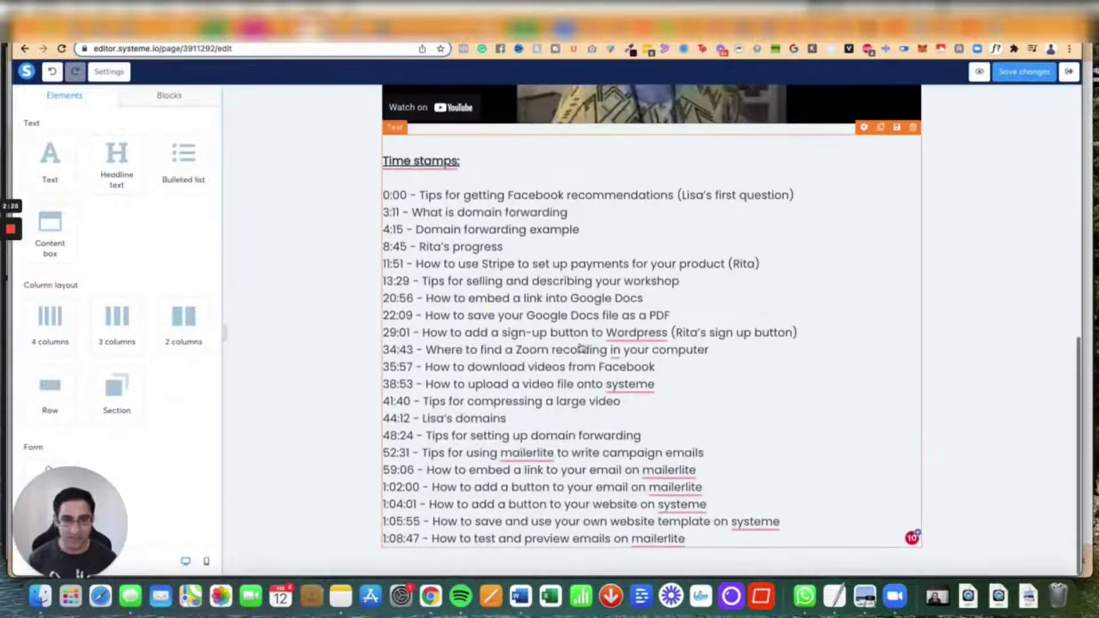
# - Replace the third summary bullet with "More detailed time stamps of the content in this video is listed below." and save the page
pyautogui.scroll(10, 540, 394)
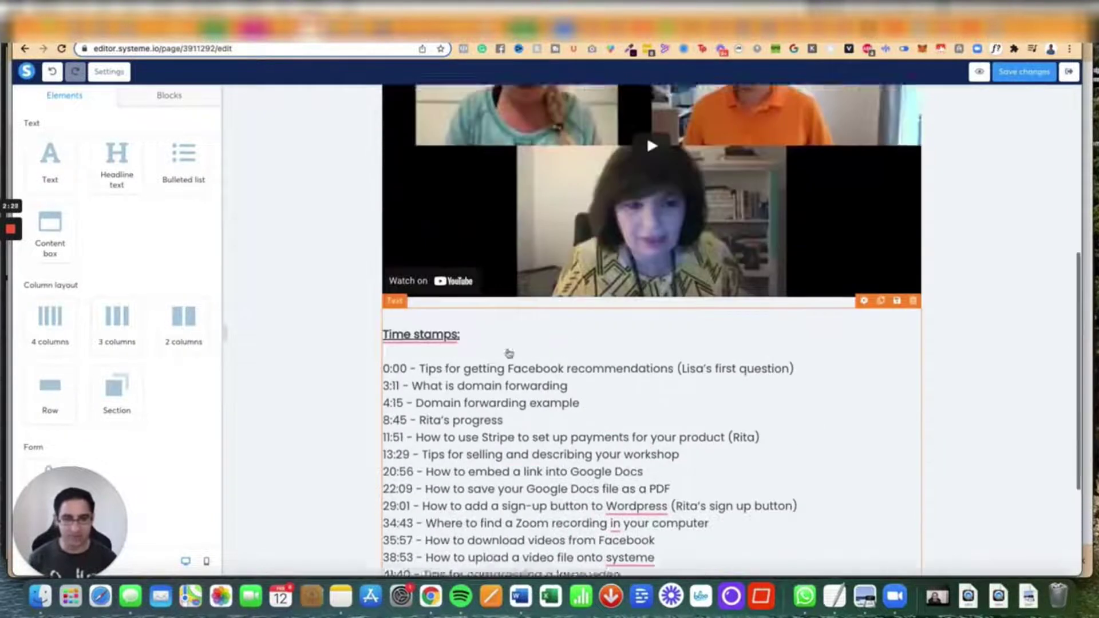
pyautogui.click(425, 227)
pyautogui.tripleClick(425, 228)
pyautogui.write('More')
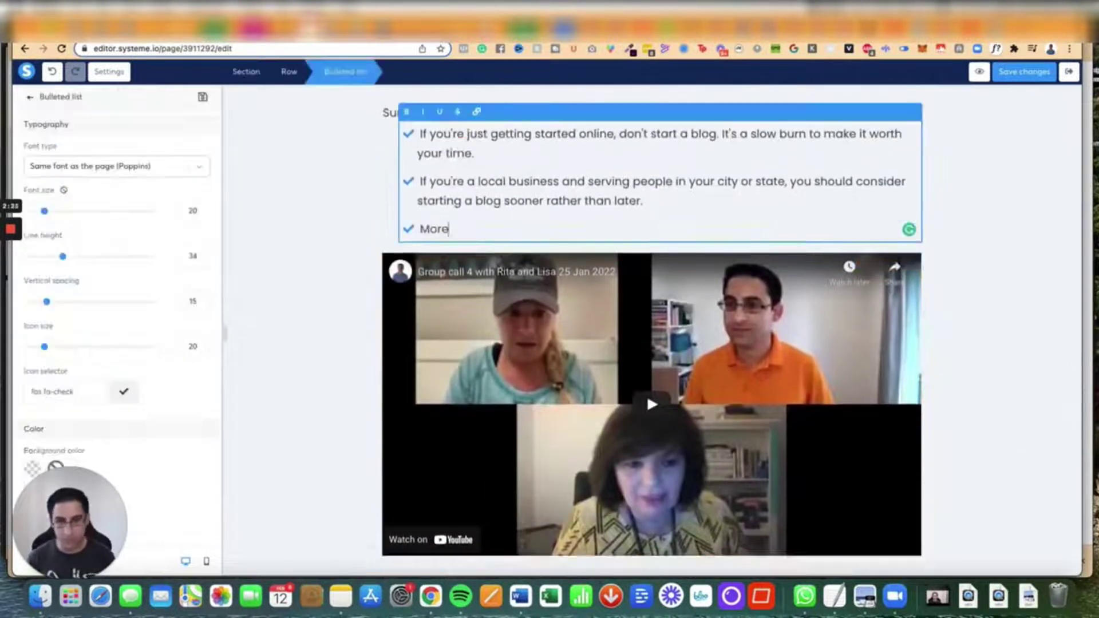
pyautogui.write(' detailed time stamps of the ')
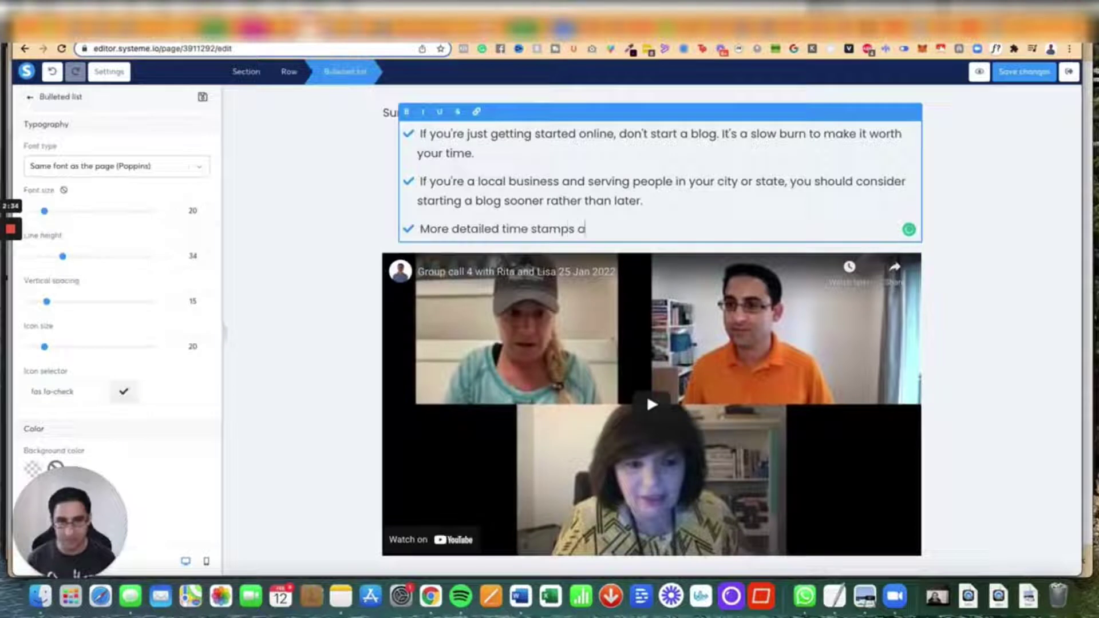
pyautogui.write('content in this vid')
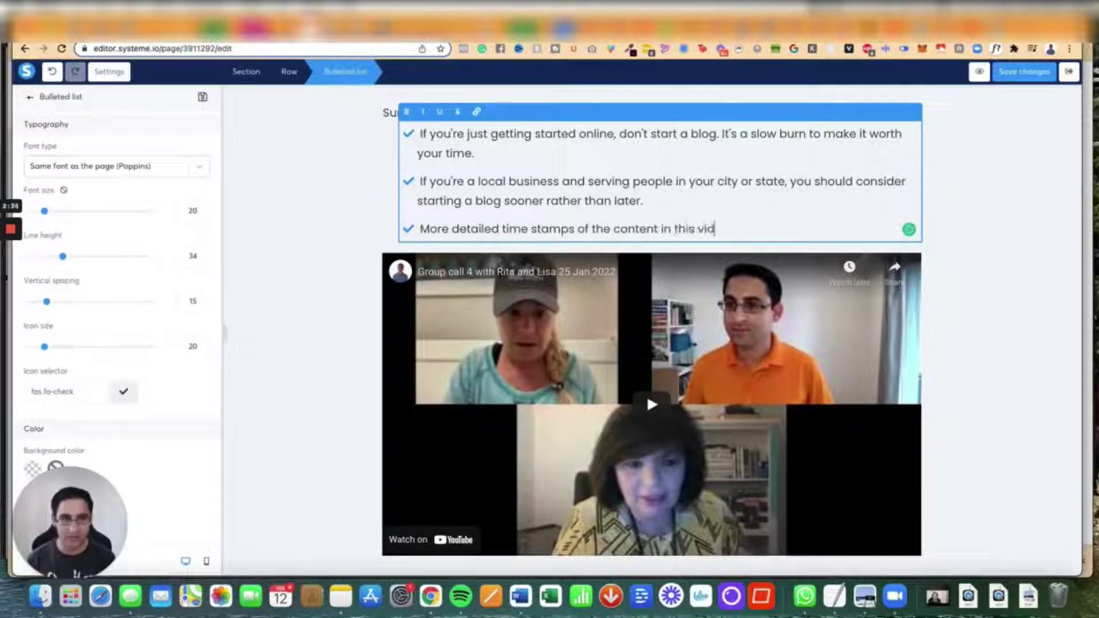
pyautogui.write('eo is listed below.')
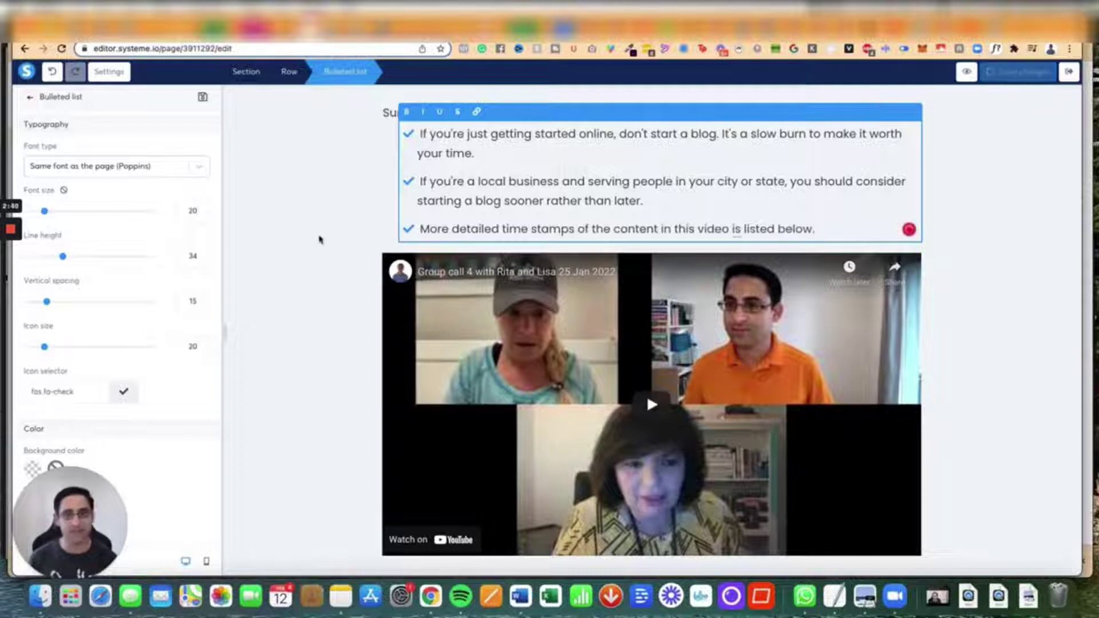
pyautogui.click(343, 246)
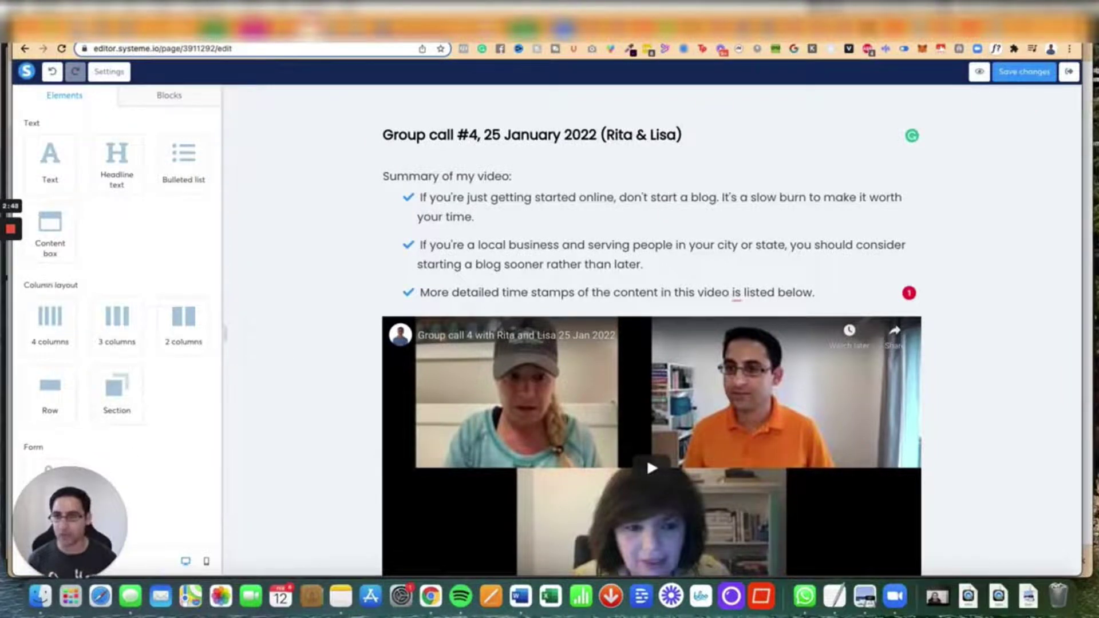
# - Switch to Canva, search for "thumbnail", open the existing website creation challenge group coaching call replay thumbnail design and look through its pages
pyautogui.click(81, 28)
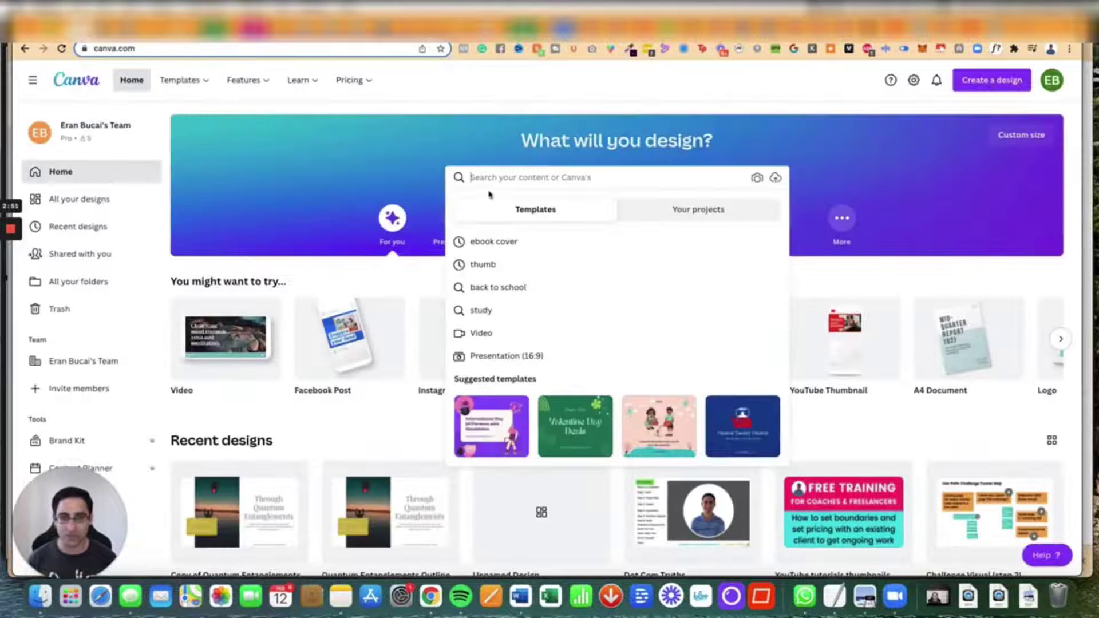
pyautogui.write('thumba')
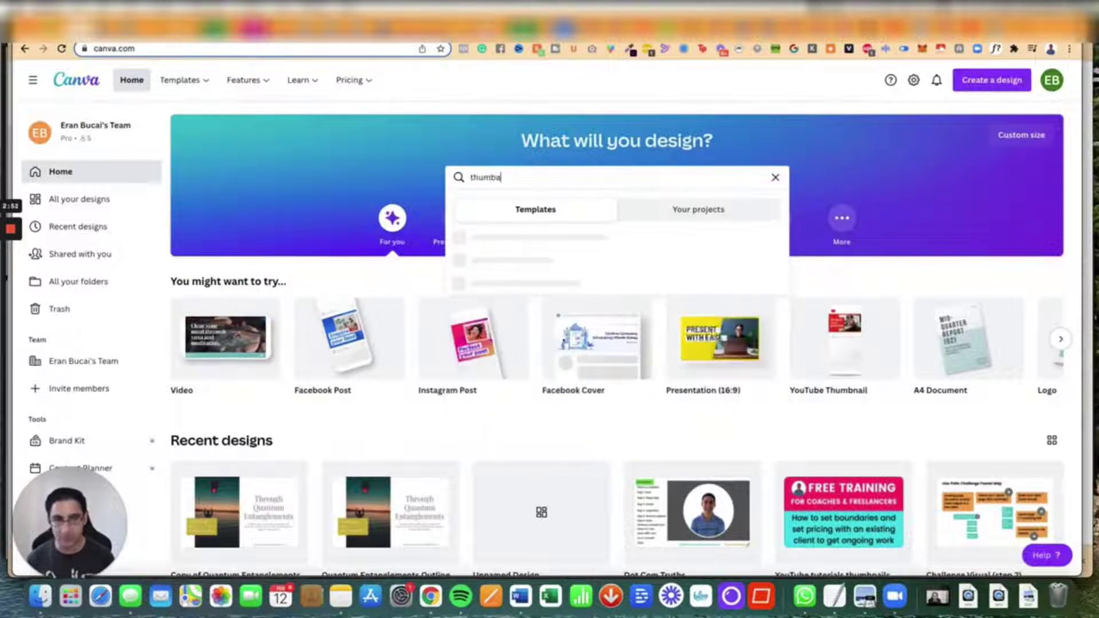
pyautogui.press('BackSpace')
pyautogui.write('nail')
pyautogui.click(722, 218)
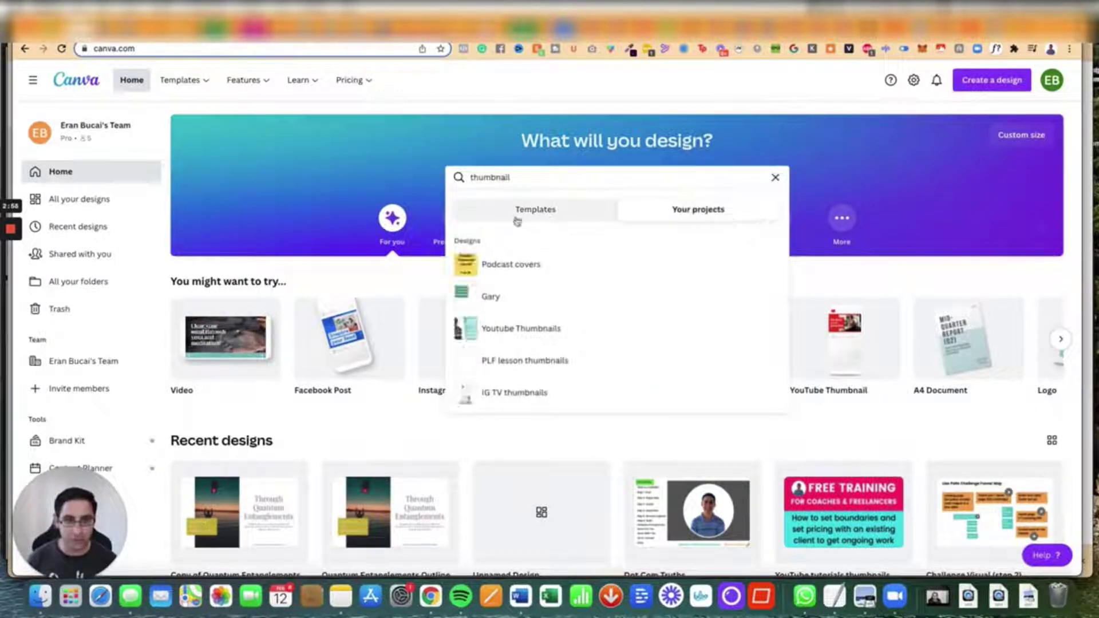
pyautogui.click(517, 222)
pyautogui.click(522, 288)
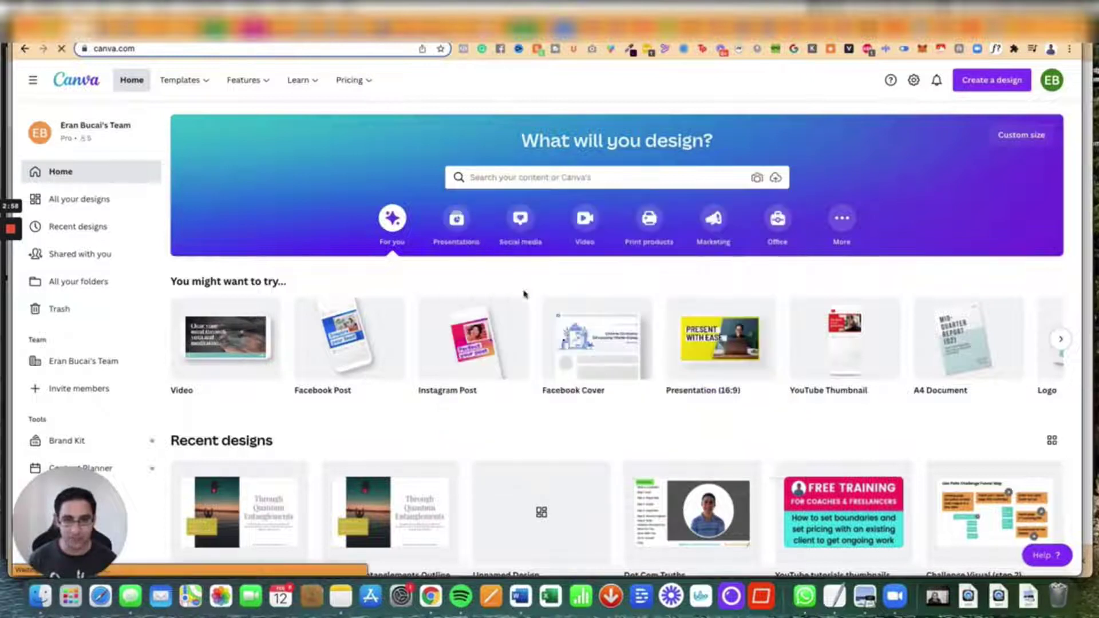
pyautogui.moveTo(11, 274)
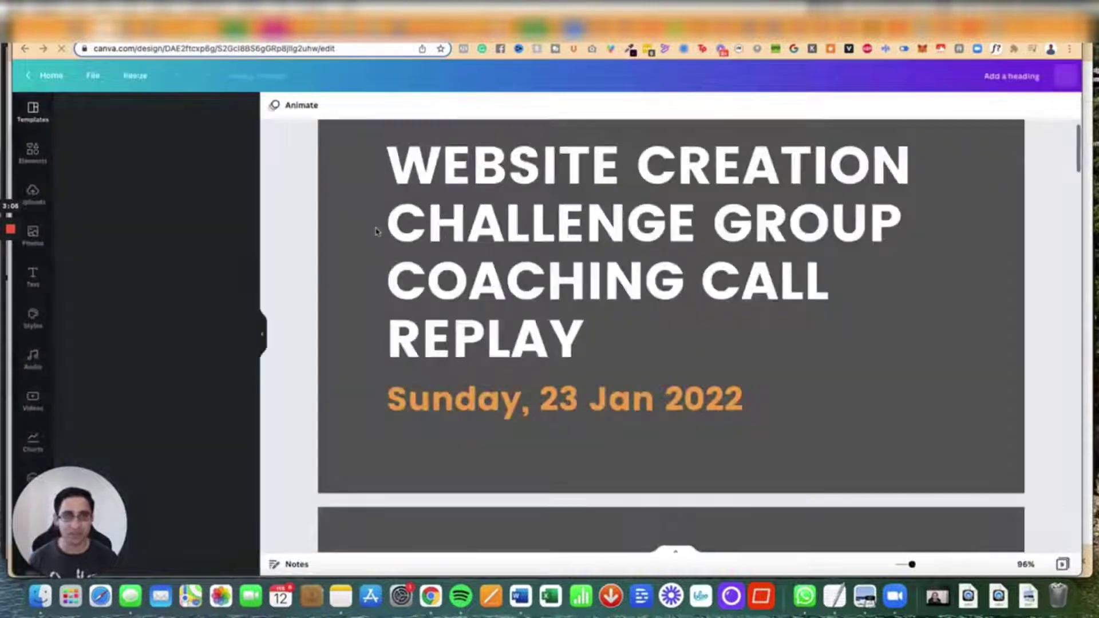
pyautogui.scroll(-10, 379, 232)
pyautogui.scroll(-20, 449, 278)
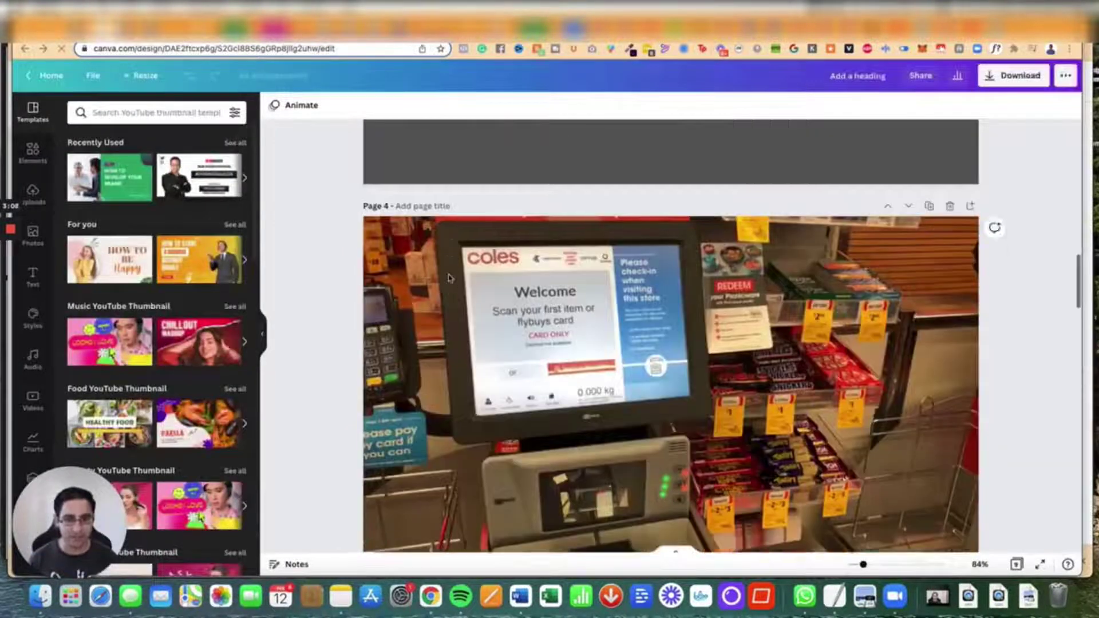
pyautogui.scroll(-5, 449, 279)
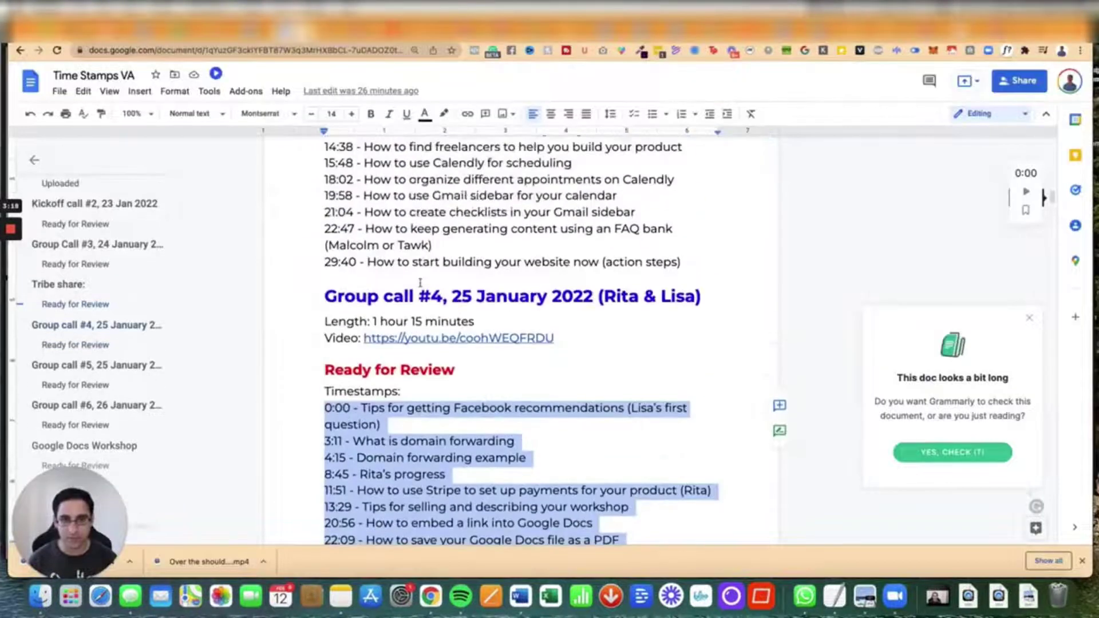
# - Use the Group call #4, 25 January 2022 heading from the Time Stamps VA document as page 2's title and move the logo below the text
pyautogui.scroll(-1, 337, 286)
pyautogui.click(325, 279)
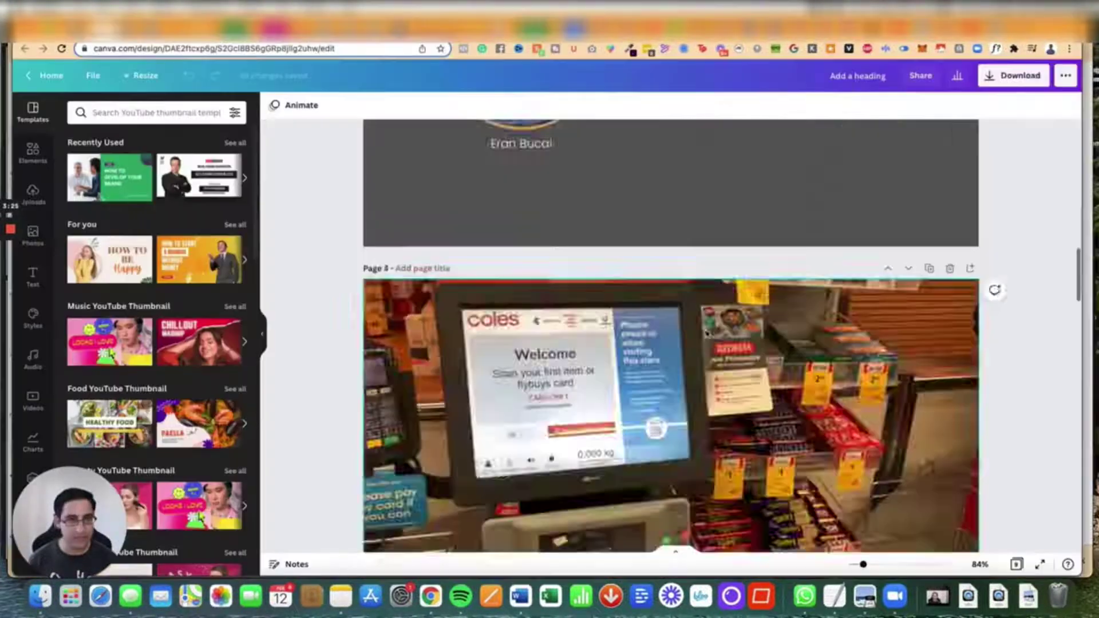
pyautogui.scroll(10, 708, 335)
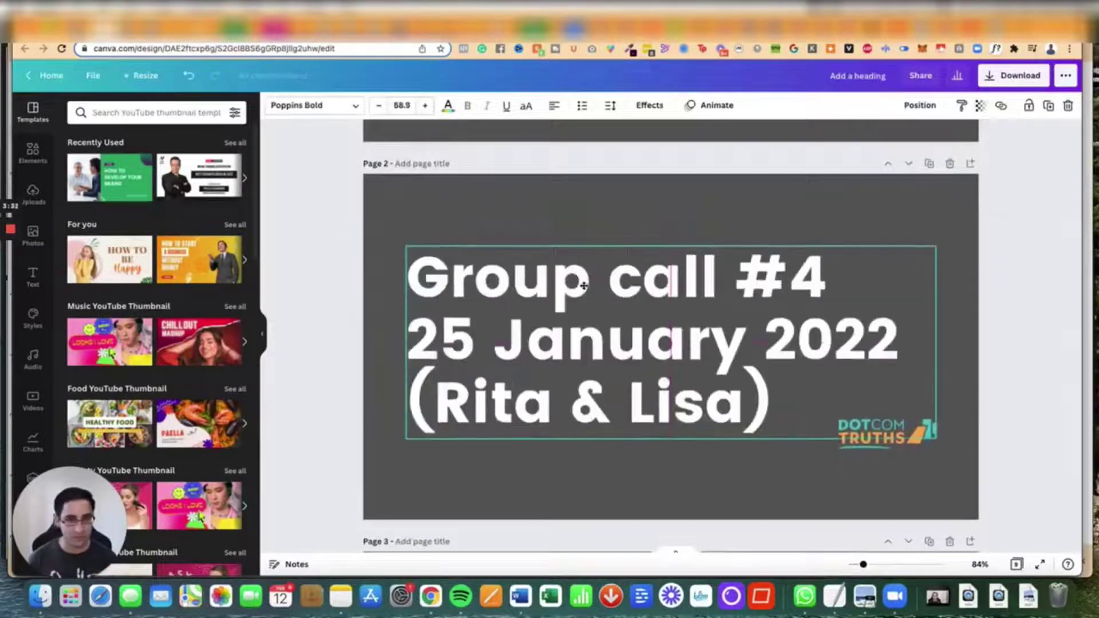
pyautogui.moveTo(579, 286); pyautogui.dragTo(580, 291)
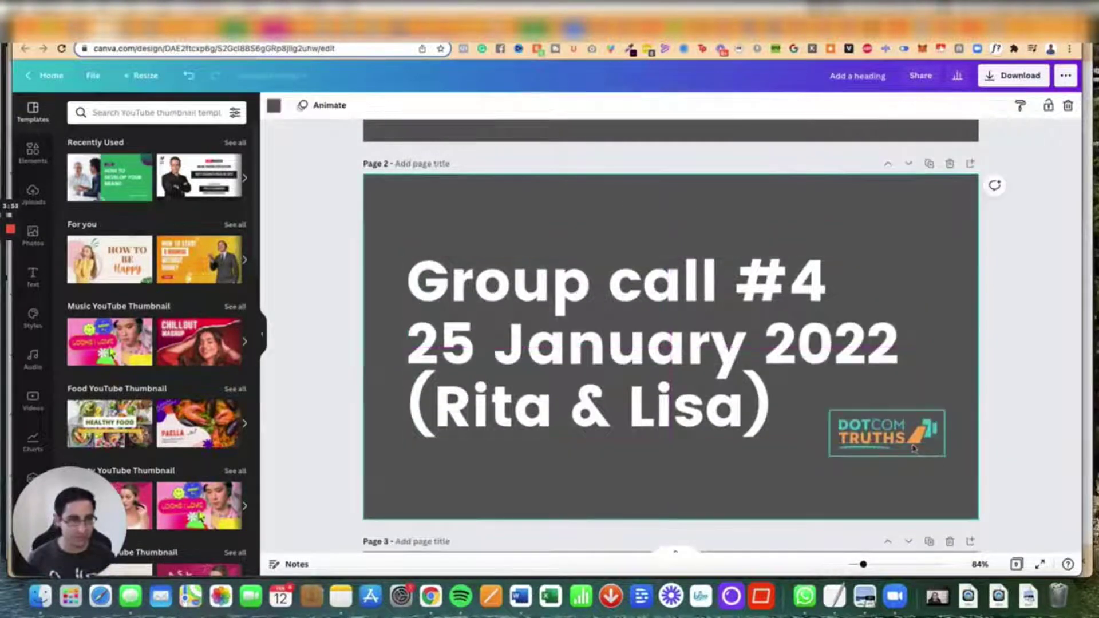
pyautogui.moveTo(914, 447); pyautogui.dragTo(923, 474)
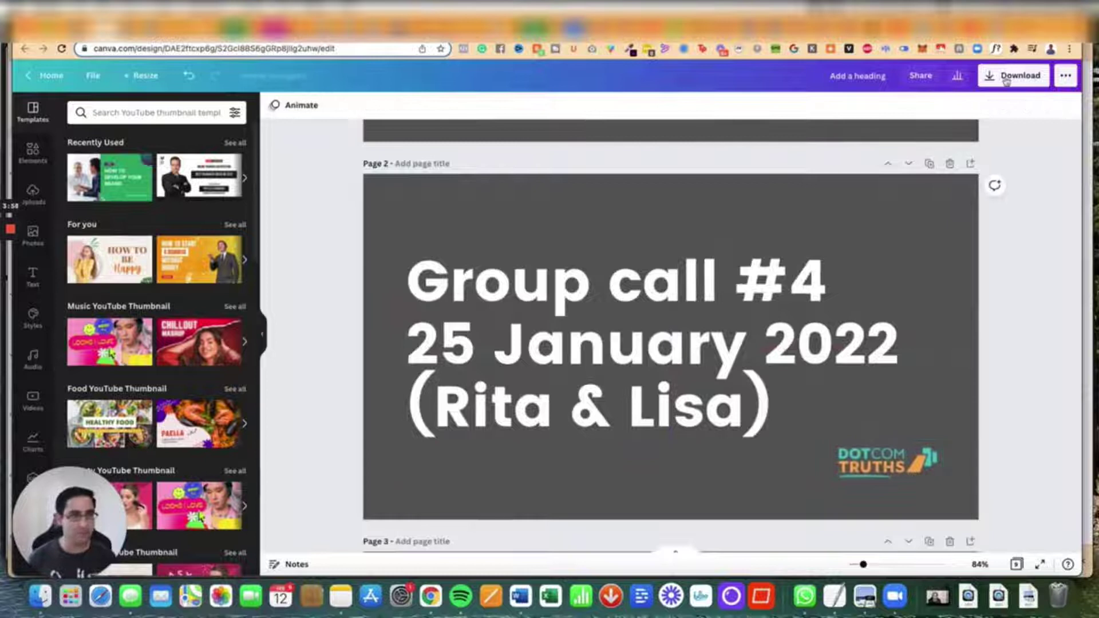
# - Download only page 2 of the thumbnail design as a PNG
pyautogui.click(1007, 79)
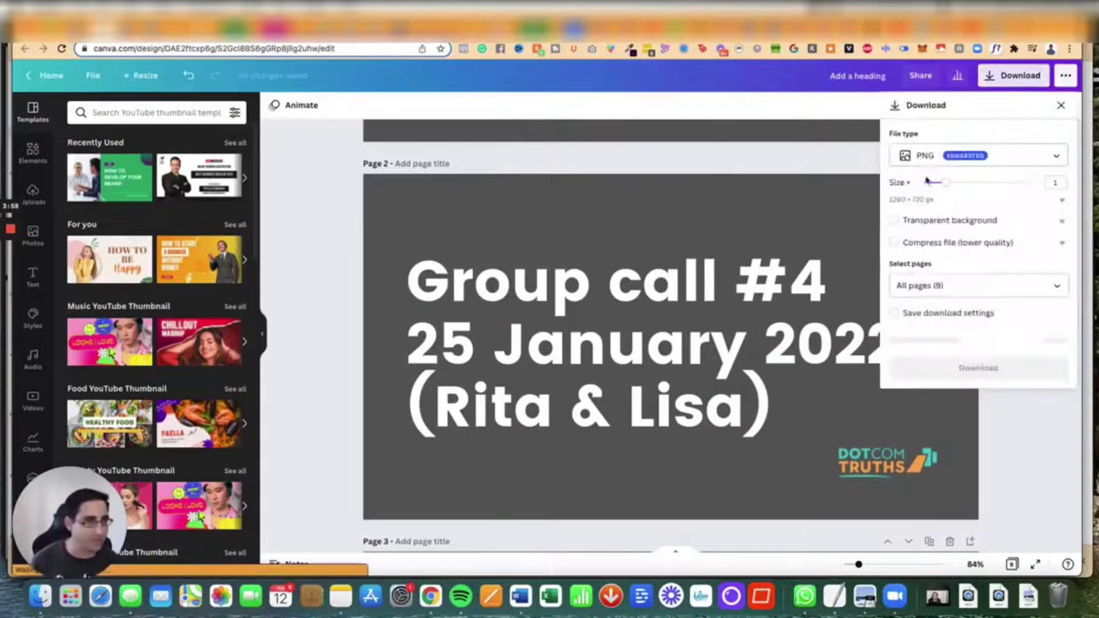
pyautogui.click(1007, 285)
pyautogui.click(1034, 322)
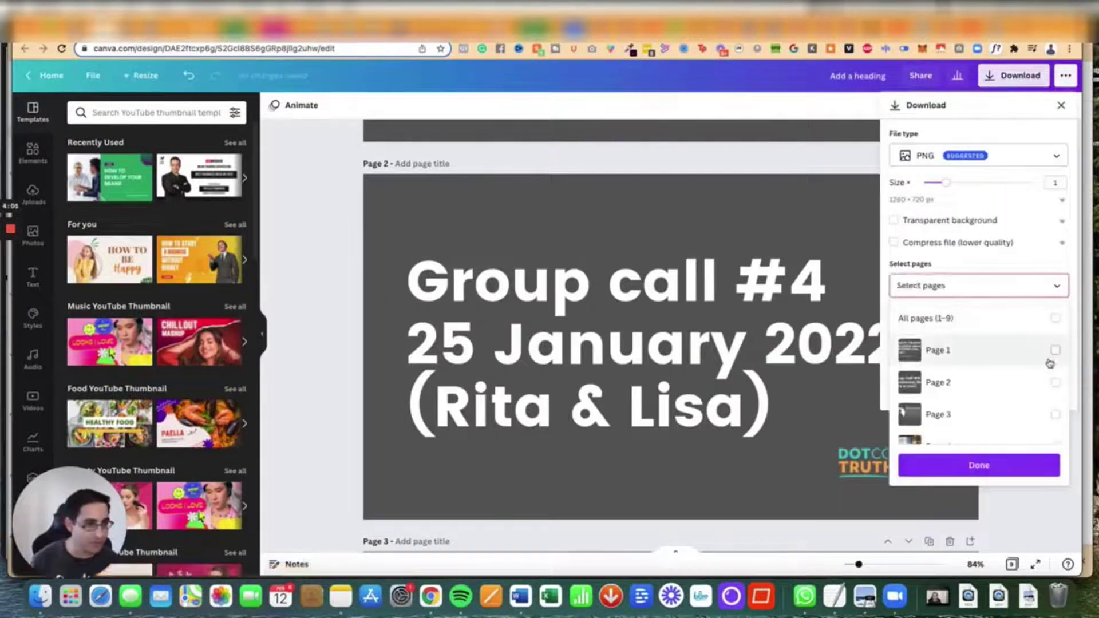
pyautogui.click(1050, 381)
pyautogui.click(1007, 465)
pyautogui.click(979, 340)
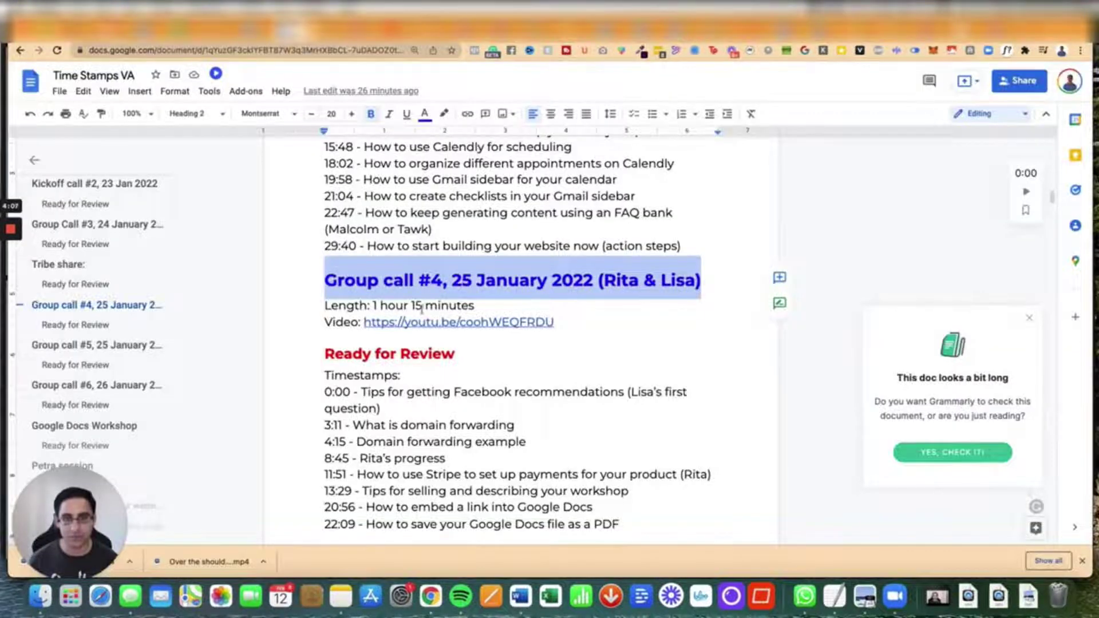
# - Switch to the Time Stamps VA document and open the YouTube video linked under the Group call #4 heading
pyautogui.scroll(8, 422, 309)
pyautogui.click(440, 279)
pyautogui.click(444, 300)
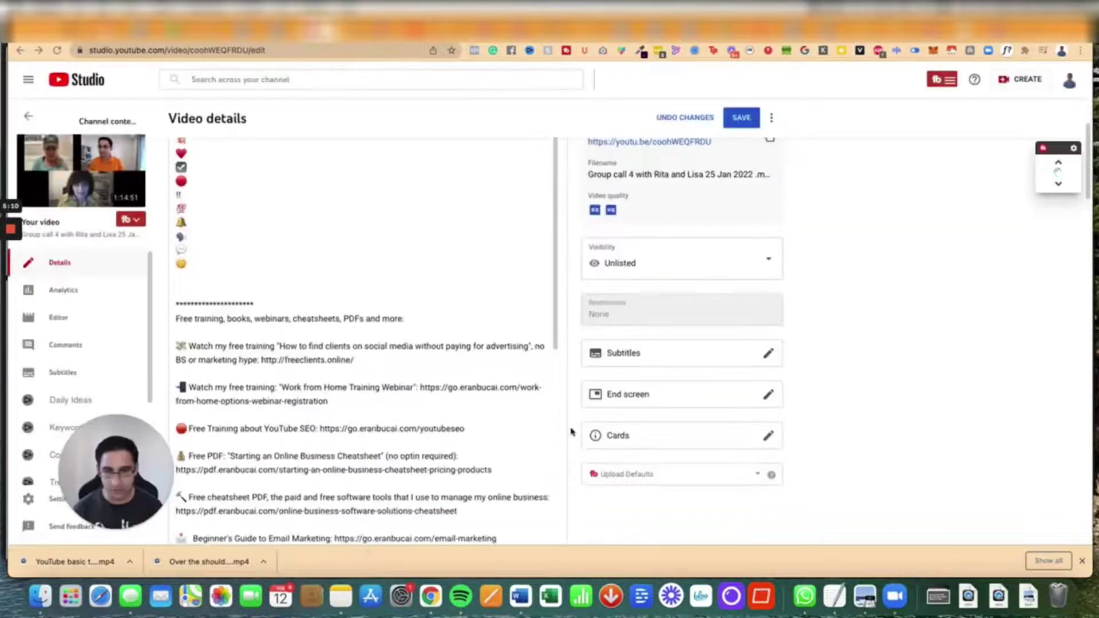
# - Upload "Add a heading (12).png" from Downloads as the video's custom thumbnail in YouTube Studio
pyautogui.scroll(-6, 569, 431)
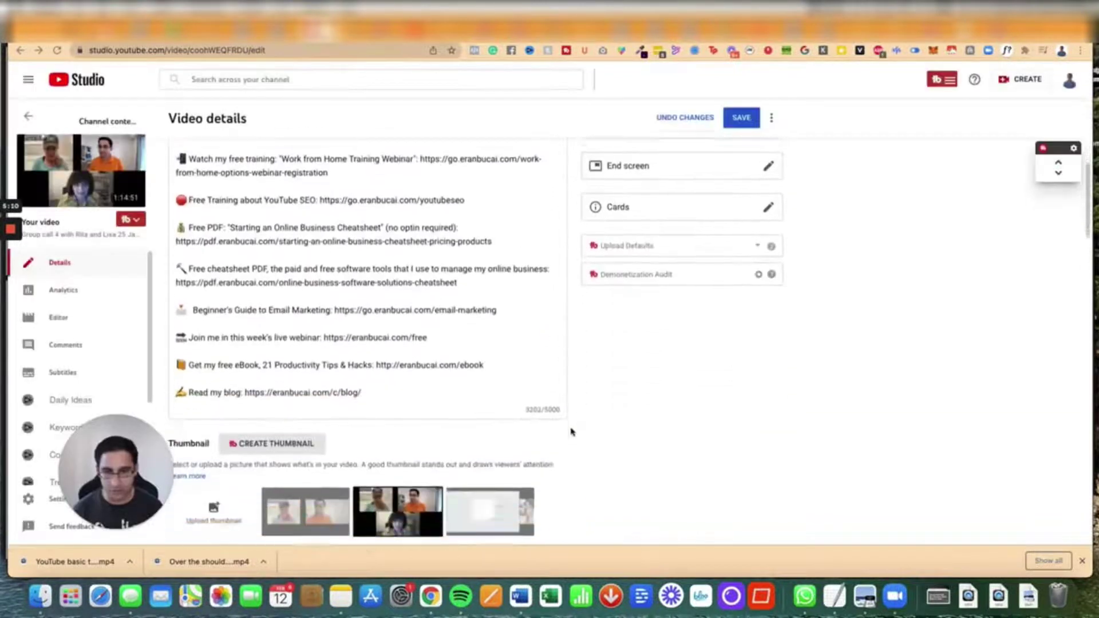
pyautogui.click(217, 441)
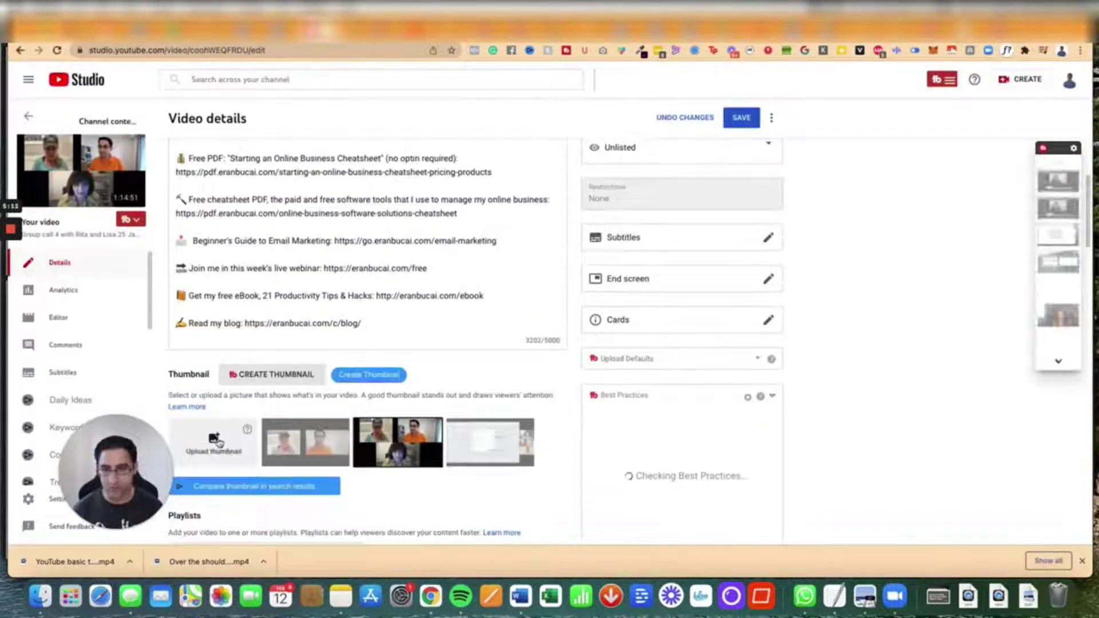
pyautogui.click(350, 256)
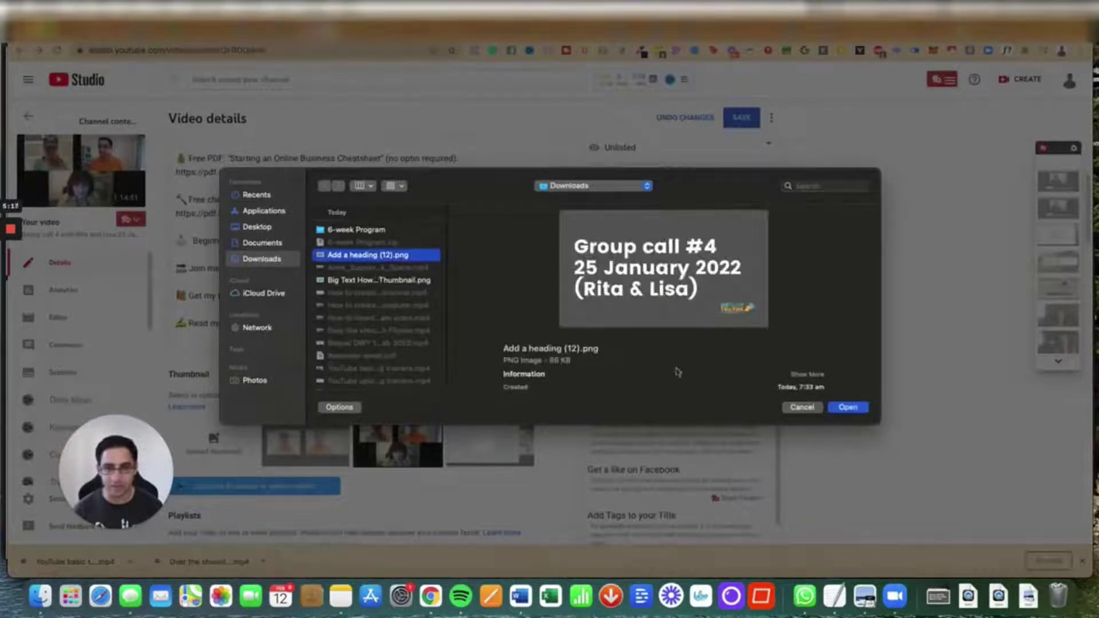
pyautogui.click(846, 408)
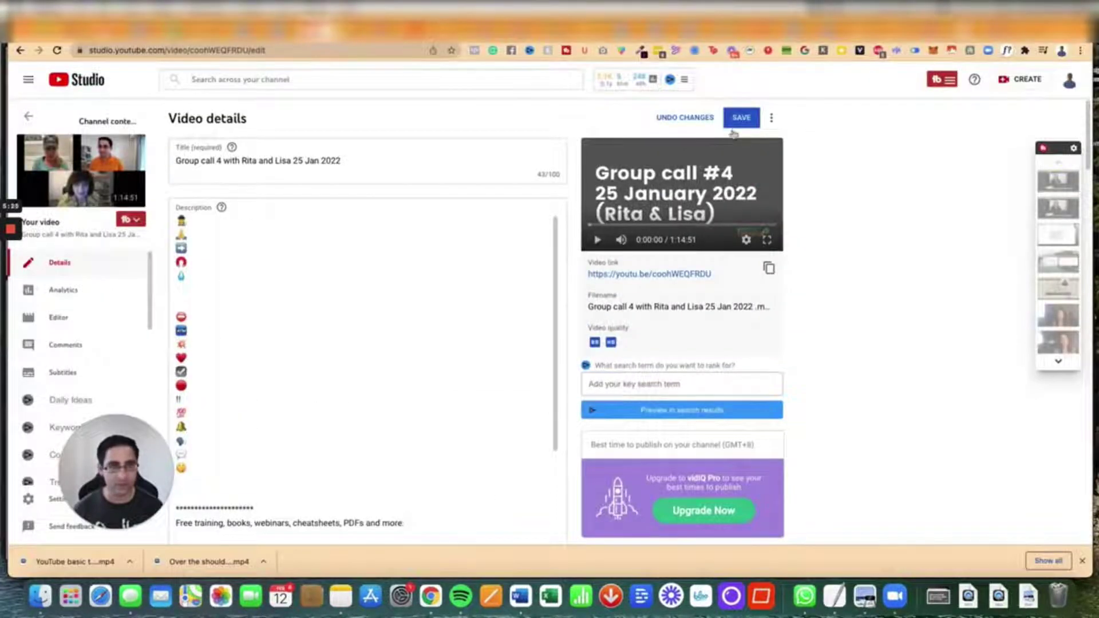
# - Delete the emoji lines above the row of asterisks at the beginning of the video description
pyautogui.scroll(-1, 224, 373)
pyautogui.click(219, 435)
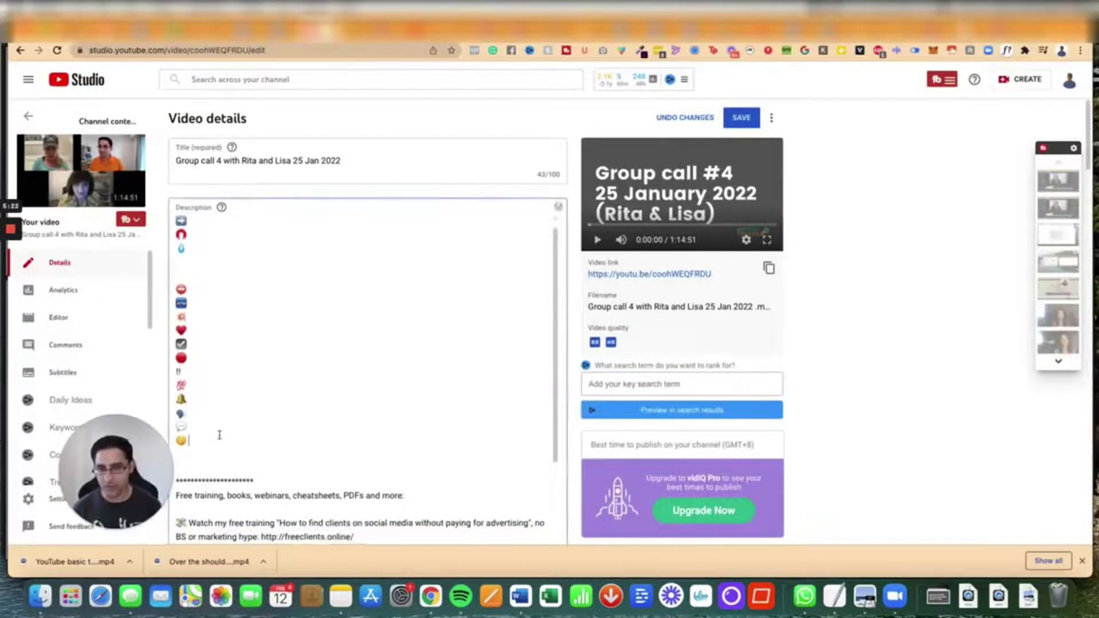
pyautogui.press('shift+super+Up')
pyautogui.press('BackSpace')
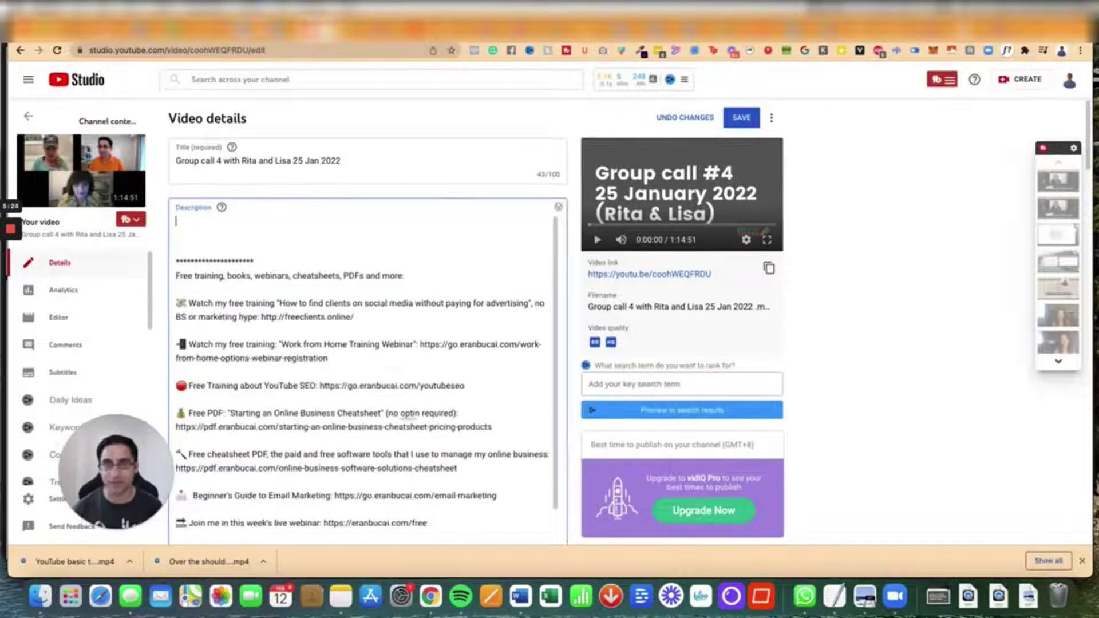
# - Copy the Group call #4 timestamp list, including its "Timestamps:" heading, from the Time Stamps VA document
pyautogui.click(279, 30)
pyautogui.scroll(-3, 498, 327)
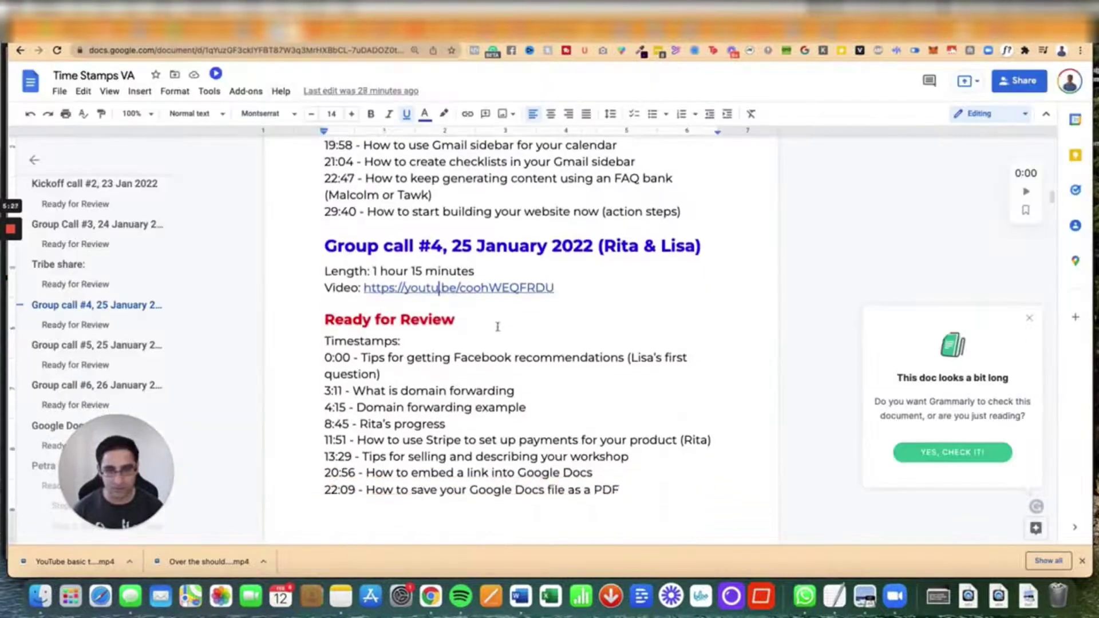
pyautogui.click(327, 303)
pyautogui.hotkey('shift', 'Down')
pyautogui.hotkey('shift', 'Down')
pyautogui.hotkey('shift', 'Down')
pyautogui.hotkey('shift', 'Down')
pyautogui.hotkey('shift', 'Down')
pyautogui.hotkey('shift', 'Down')
pyautogui.hotkey('shift', 'Down')
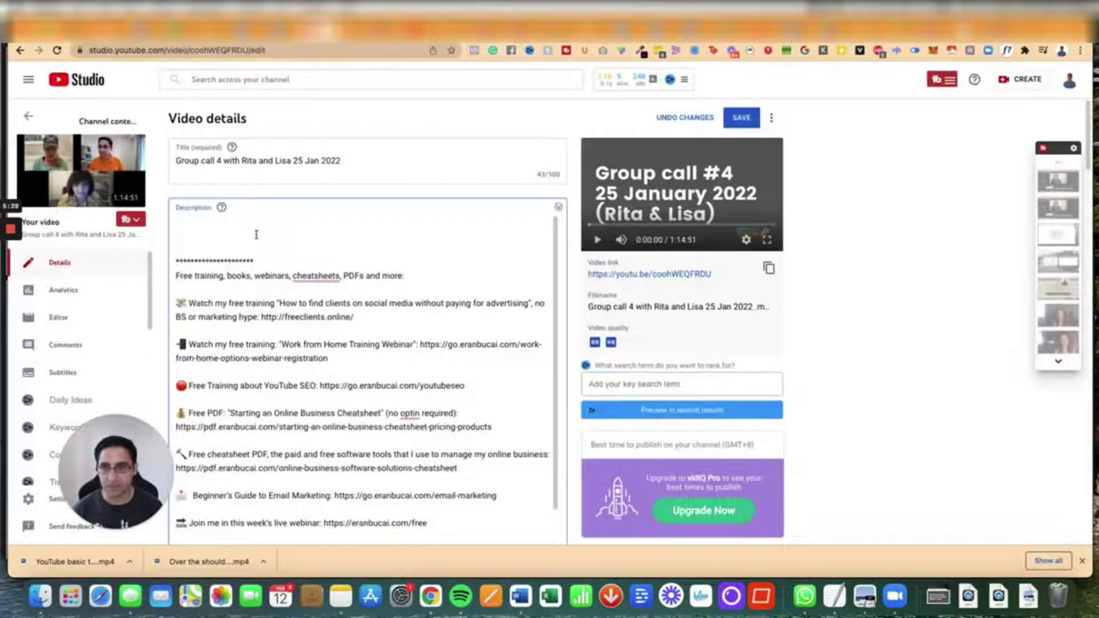
# - Paste the copied timestamps at the start of the YouTube video description and save the video details
pyautogui.click(256, 235)
pyautogui.press('super+v')
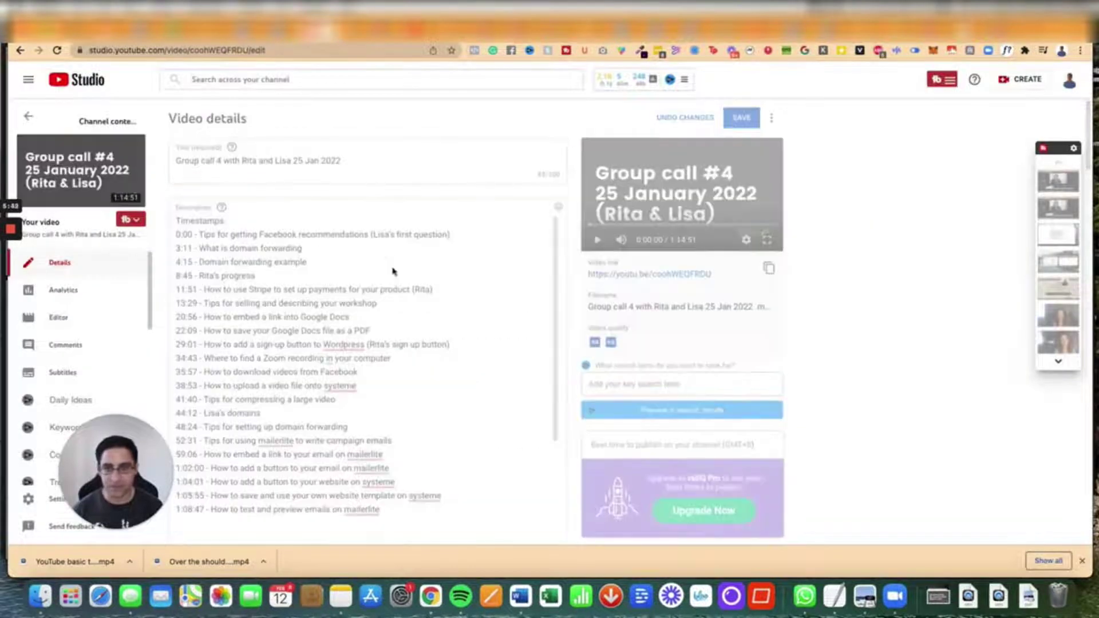
pyautogui.click(741, 118)
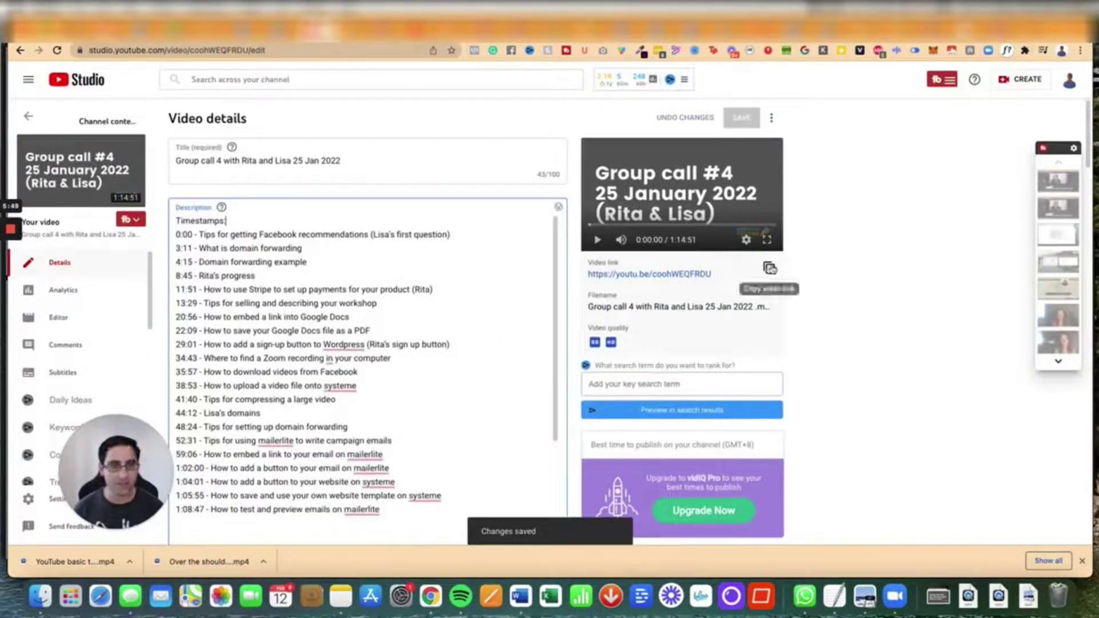
# - Copy the video's link, open the video on YouTube and display its chapter list
pyautogui.click(769, 267)
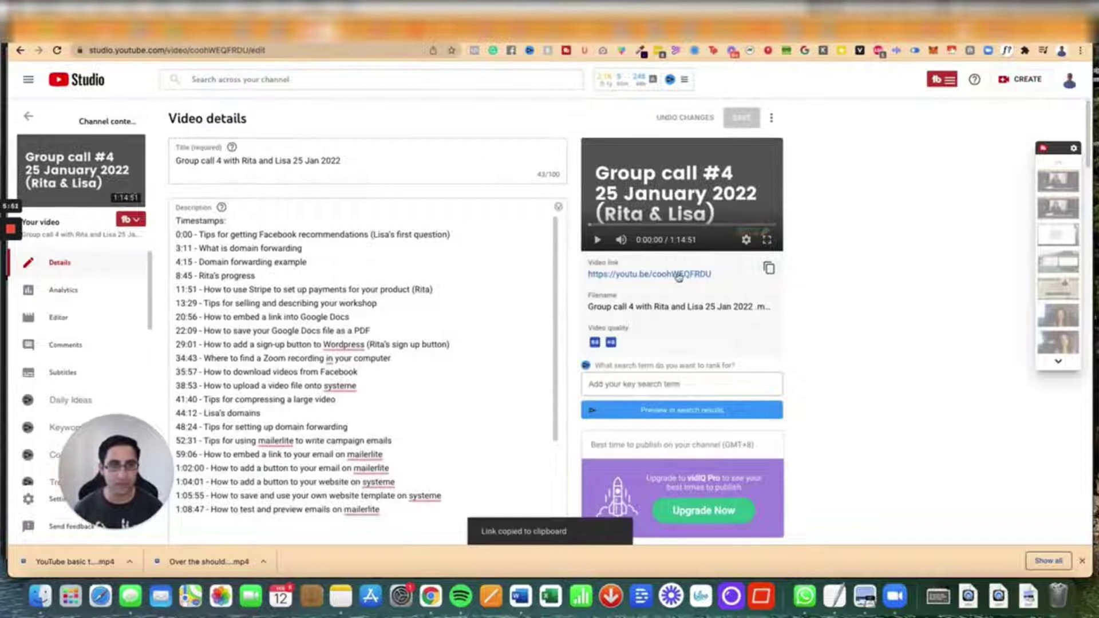
pyautogui.click(679, 275)
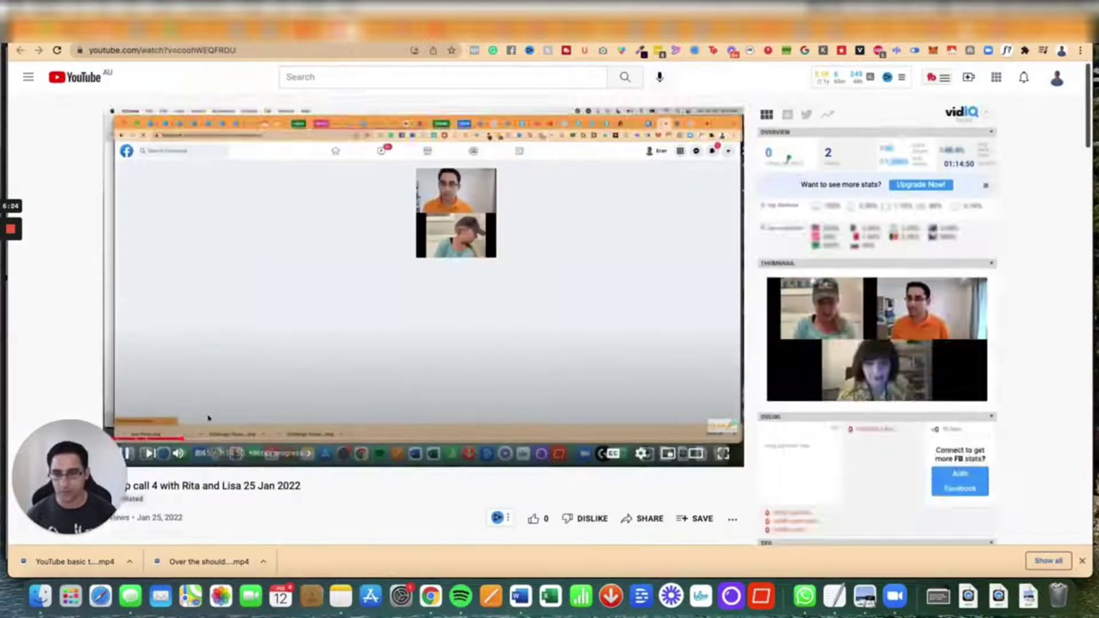
pyautogui.scroll(-5, 159, 423)
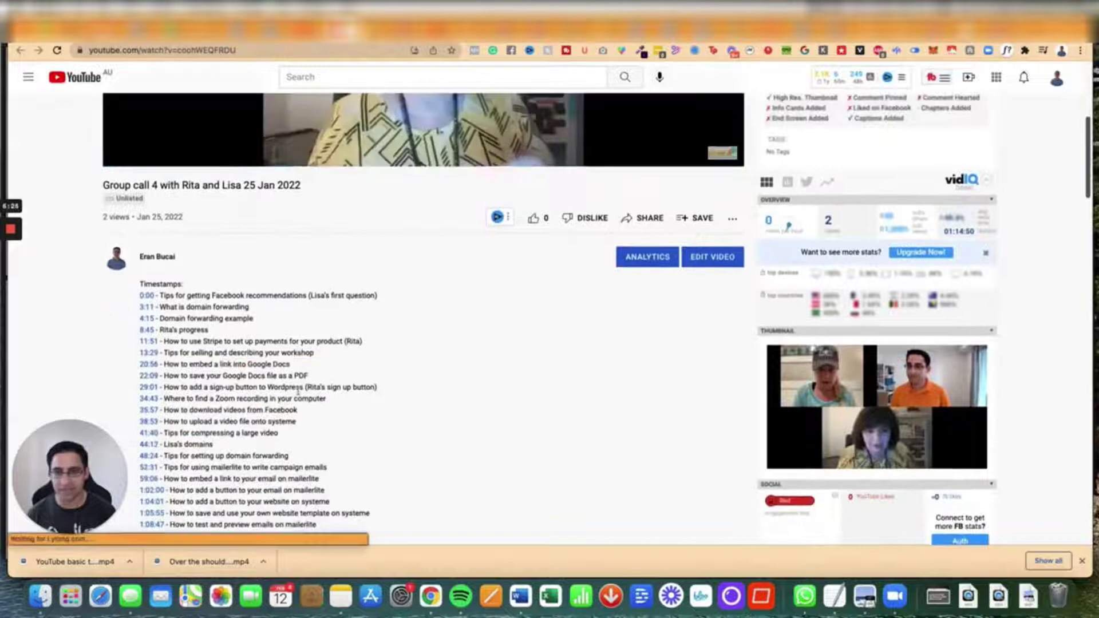
pyautogui.scroll(2, 294, 395)
pyautogui.click(267, 246)
pyautogui.scroll(2, 275, 321)
pyautogui.click(276, 359)
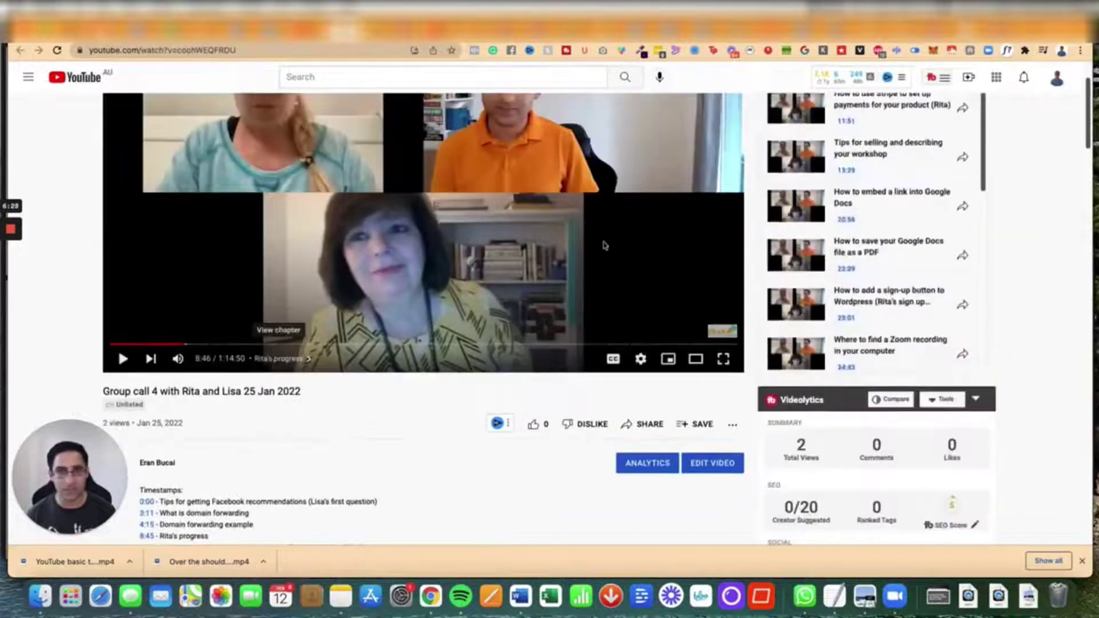
# - Examine the video's chapter list and the clickable timestamps in its description
pyautogui.scroll(-5, 830, 288)
pyautogui.scroll(-3, 832, 288)
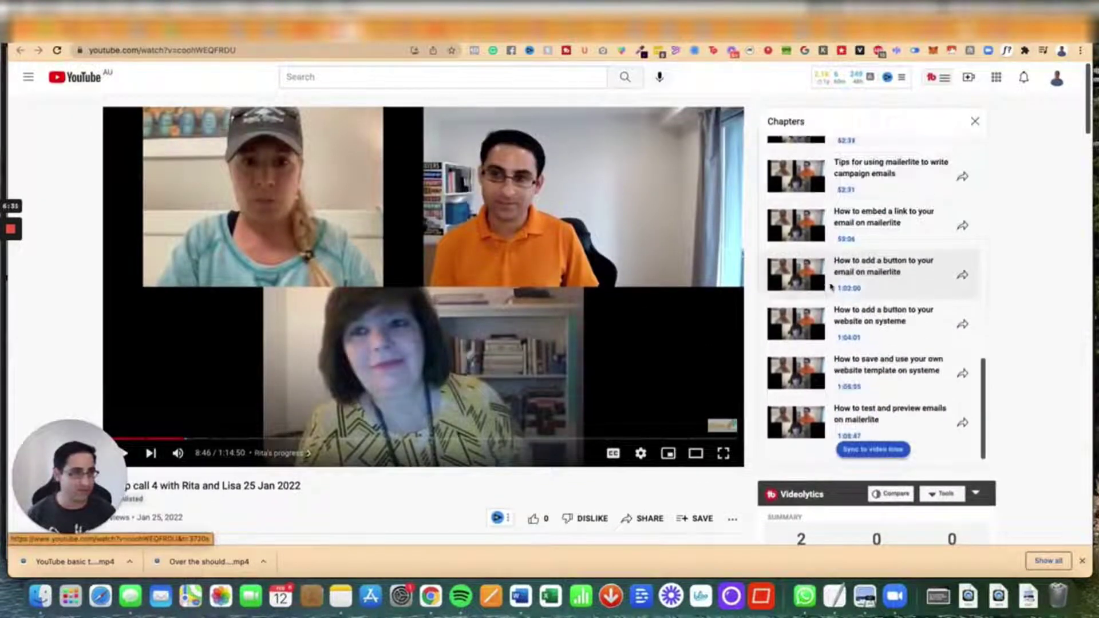
pyautogui.scroll(10, 833, 287)
pyautogui.scroll(-5, 518, 266)
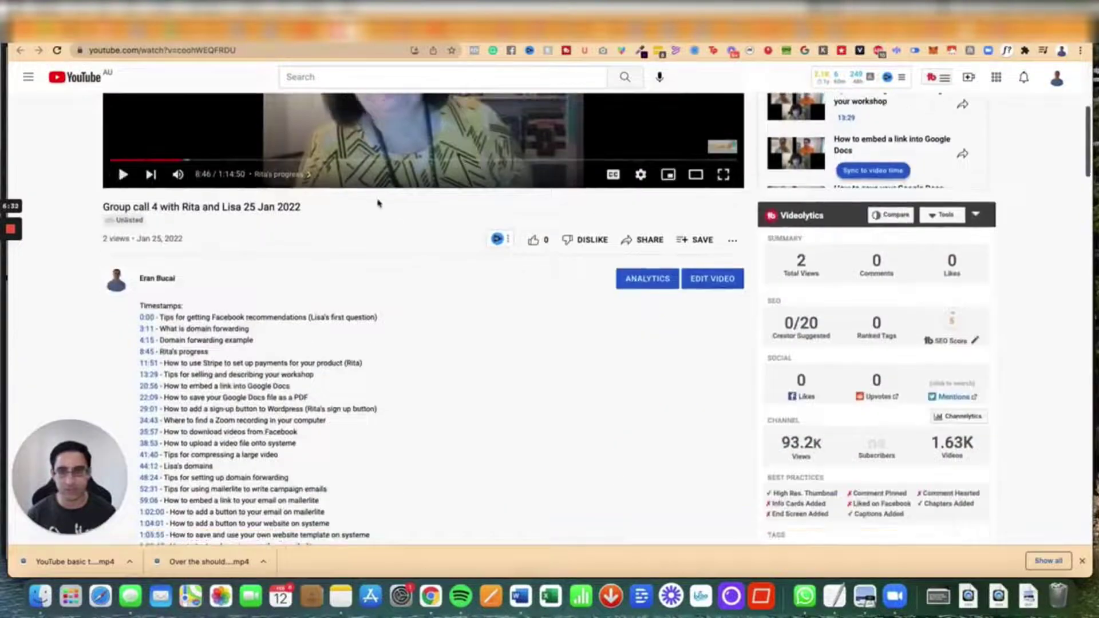
pyautogui.scroll(5, 378, 203)
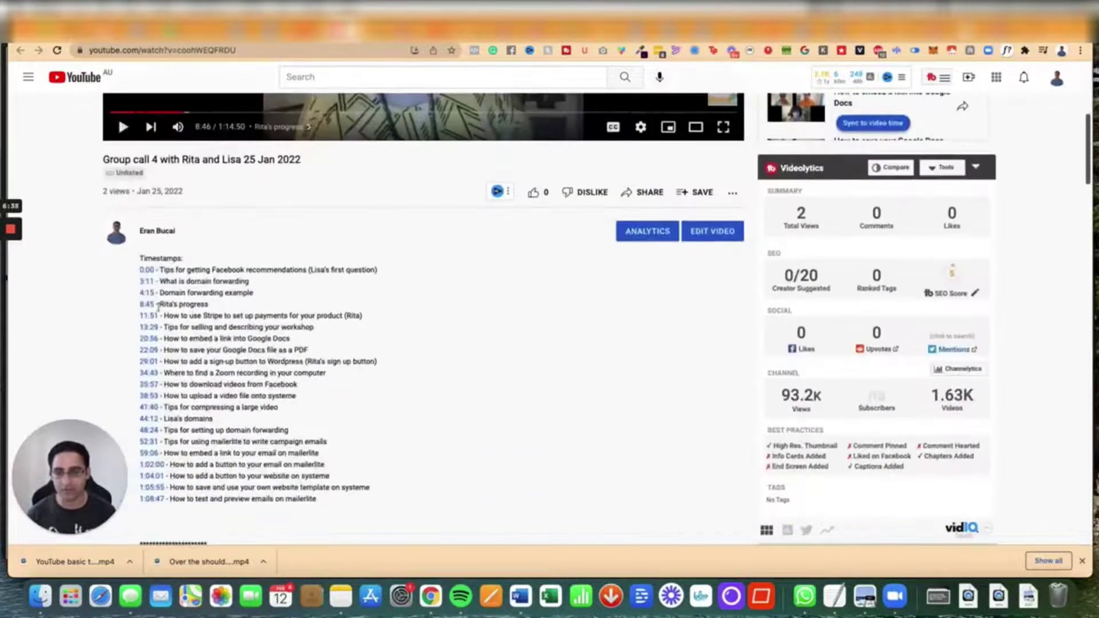
pyautogui.scroll(5, 194, 394)
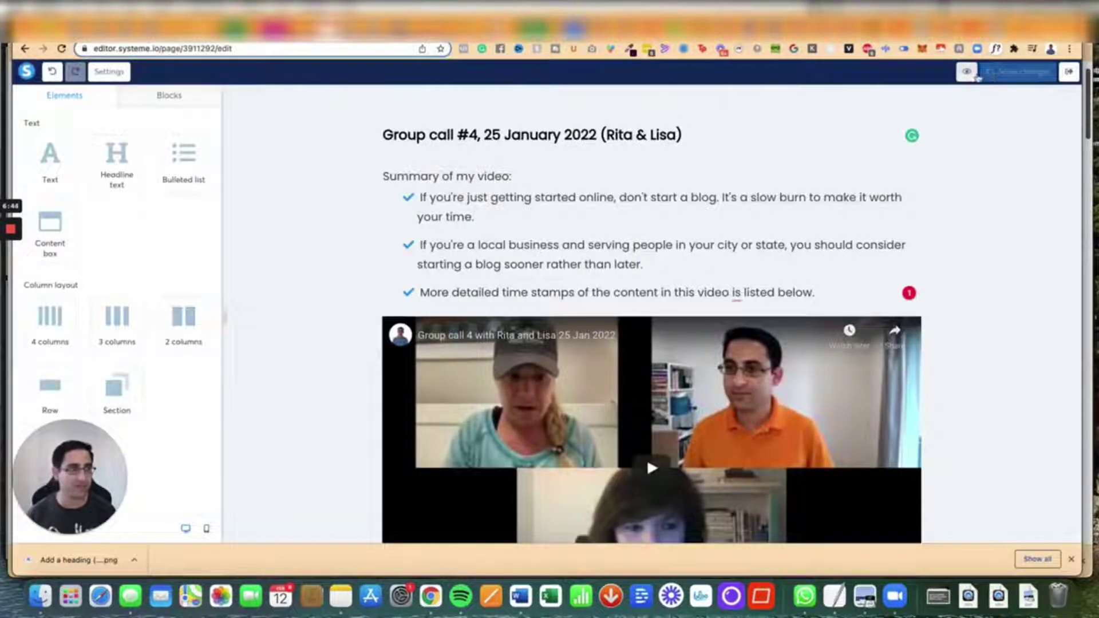
# - Preview the Group call #4 lesson from the systeme.io editor and check the embedded video's thumbnail
pyautogui.click(967, 73)
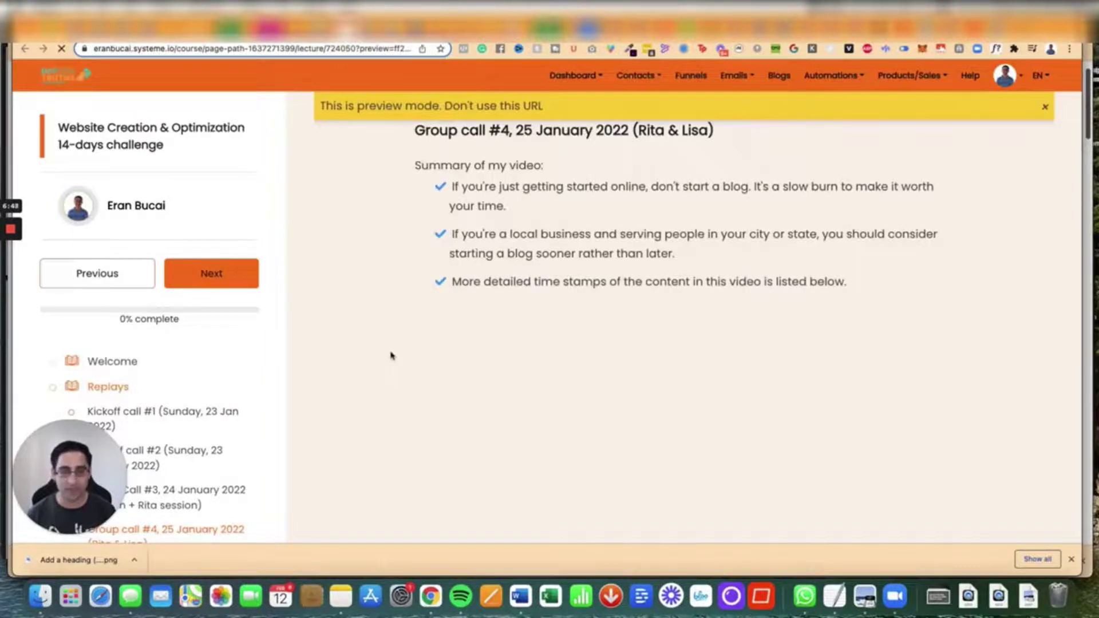
pyautogui.scroll(-2, 389, 355)
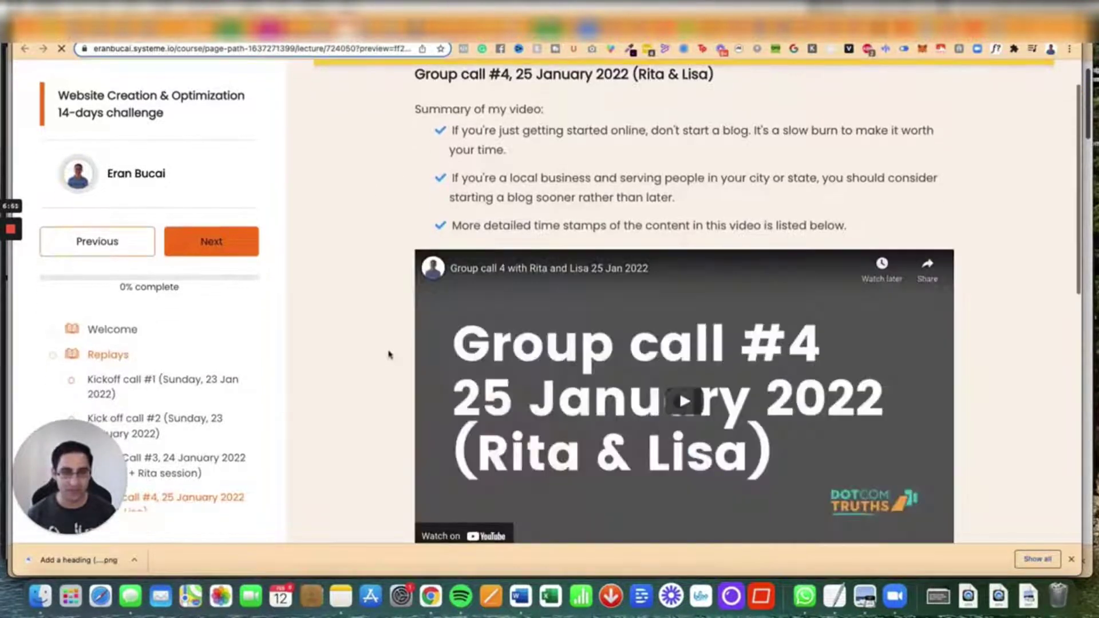
# - Examine the previewed lesson's summary bullets, embedded video and list of time stamps
pyautogui.scroll(-9, 598, 399)
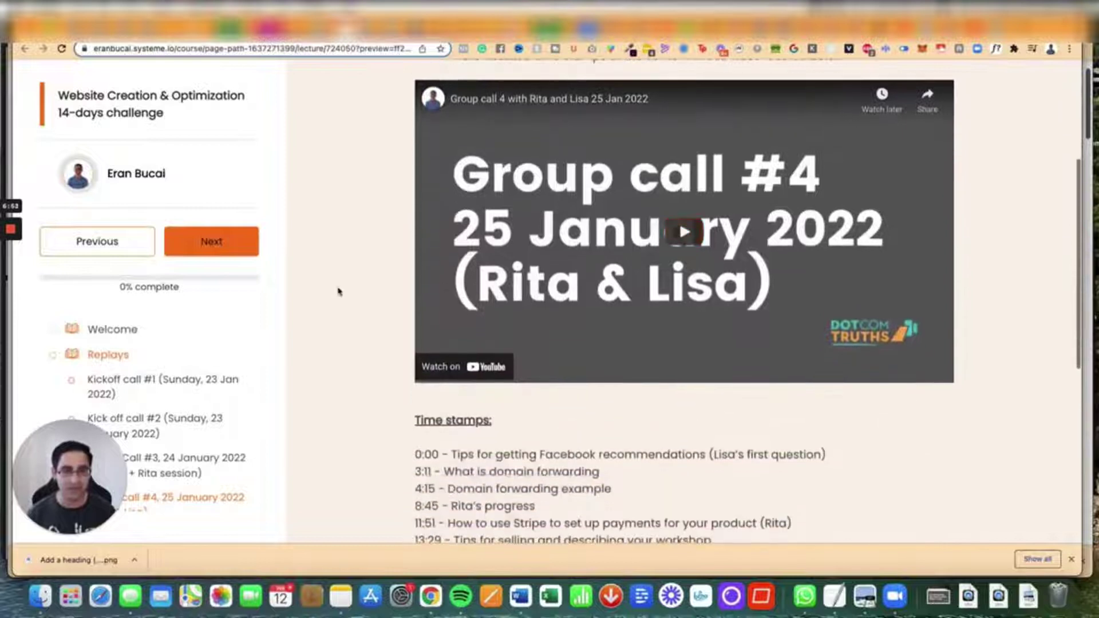
pyautogui.scroll(-1, 339, 290)
pyautogui.scroll(10, 343, 275)
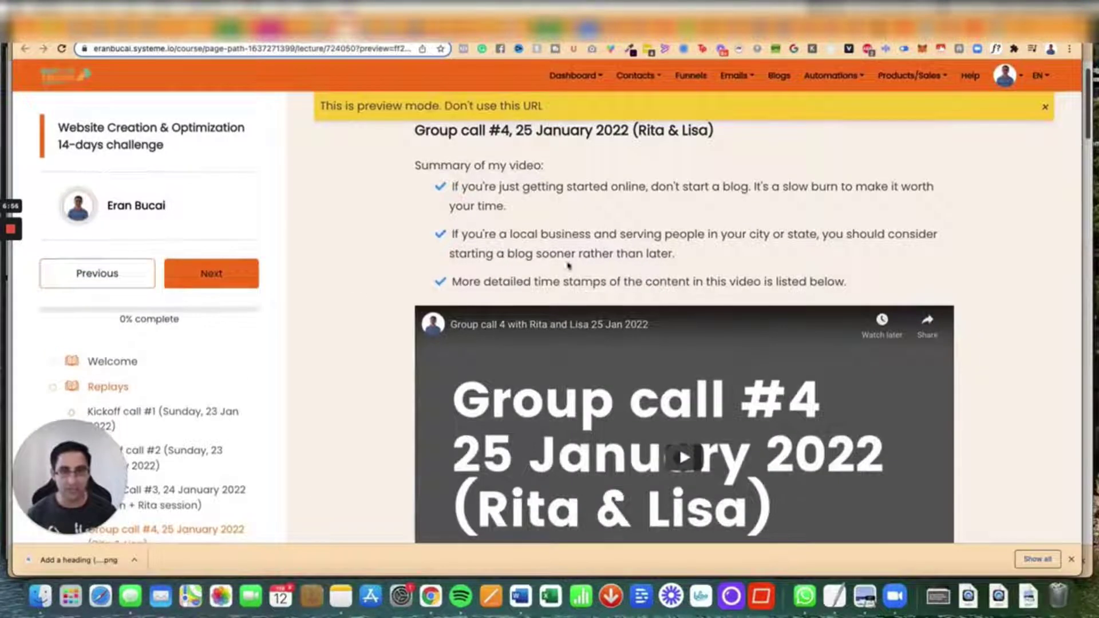
pyautogui.scroll(-5, 533, 407)
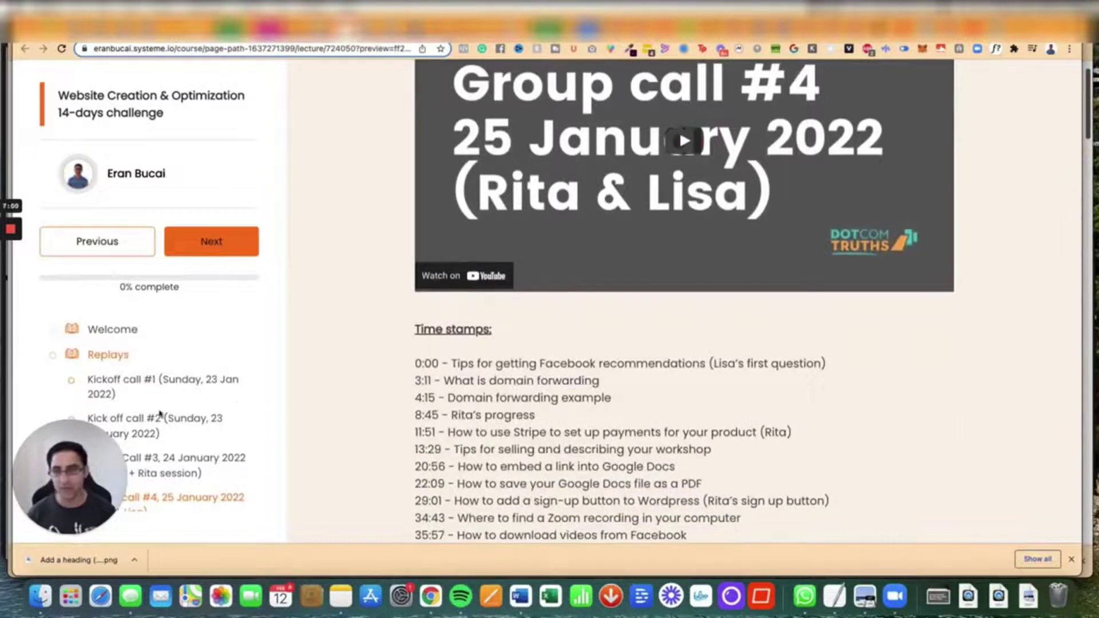
# - Return to the lesson editor and change the heading above the time list to "Timestamps:"
pyautogui.click(11, 275)
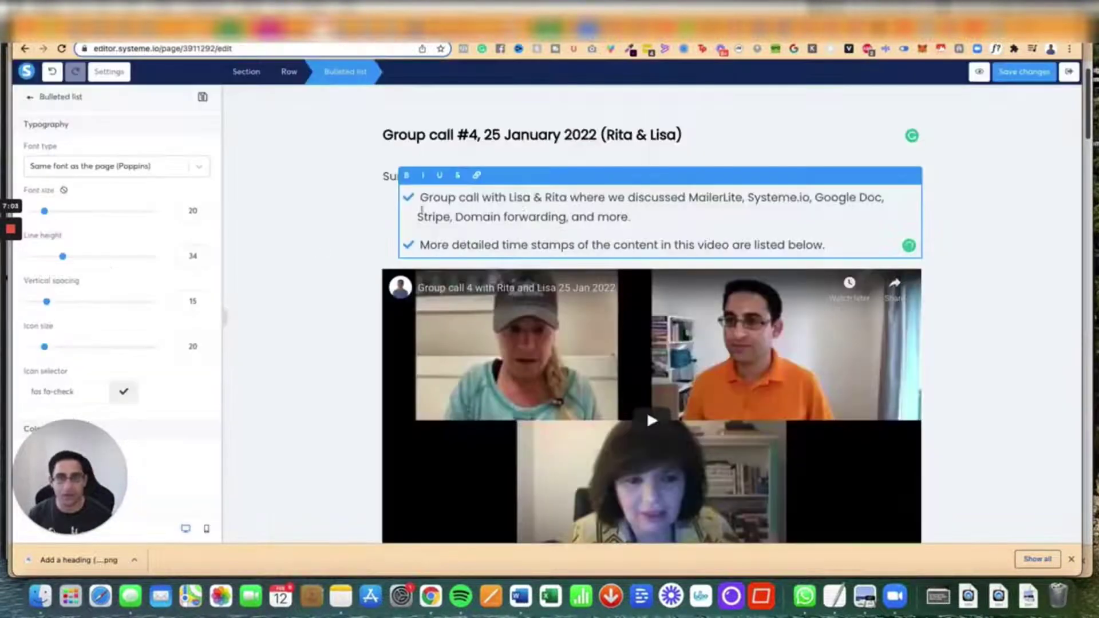
pyautogui.click(339, 252)
pyautogui.scroll(-8, 339, 257)
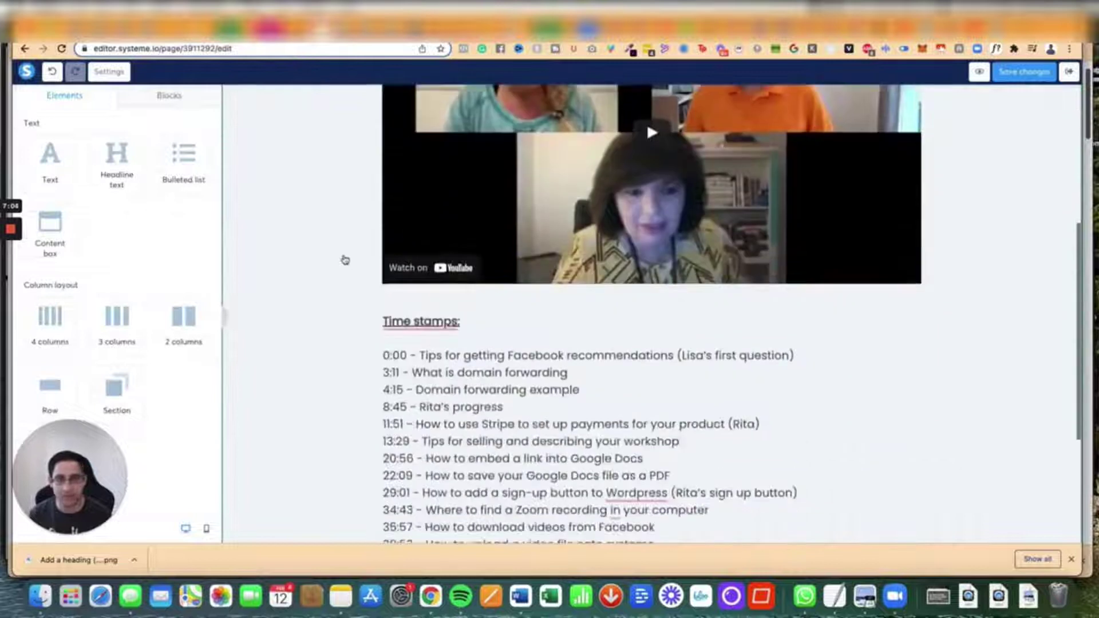
pyautogui.click(319, 298)
pyautogui.click(402, 136)
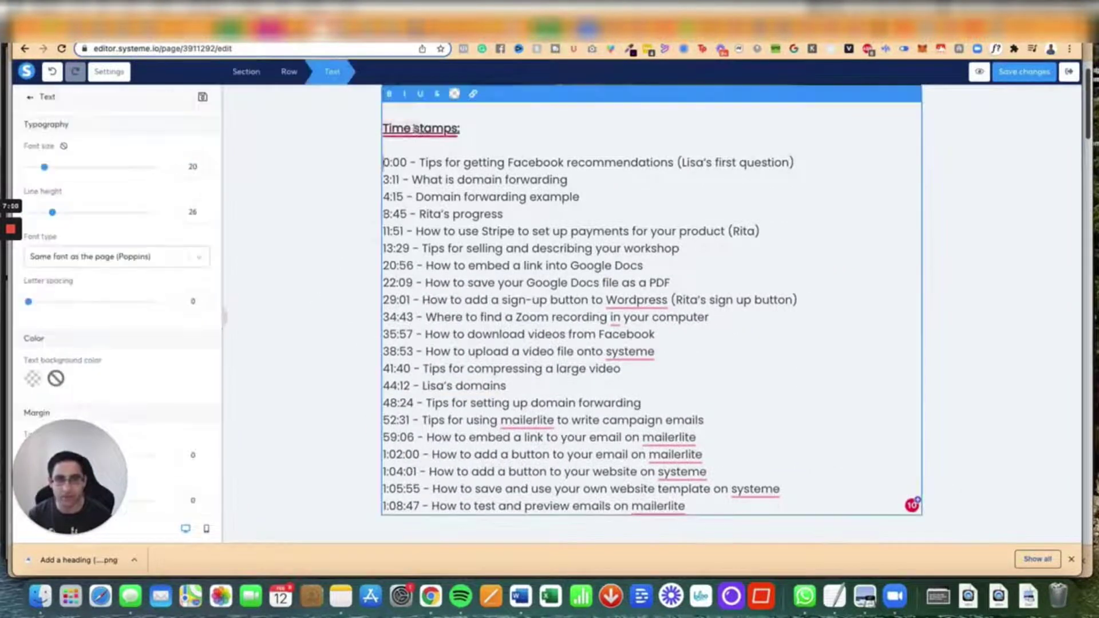
pyautogui.click(419, 161)
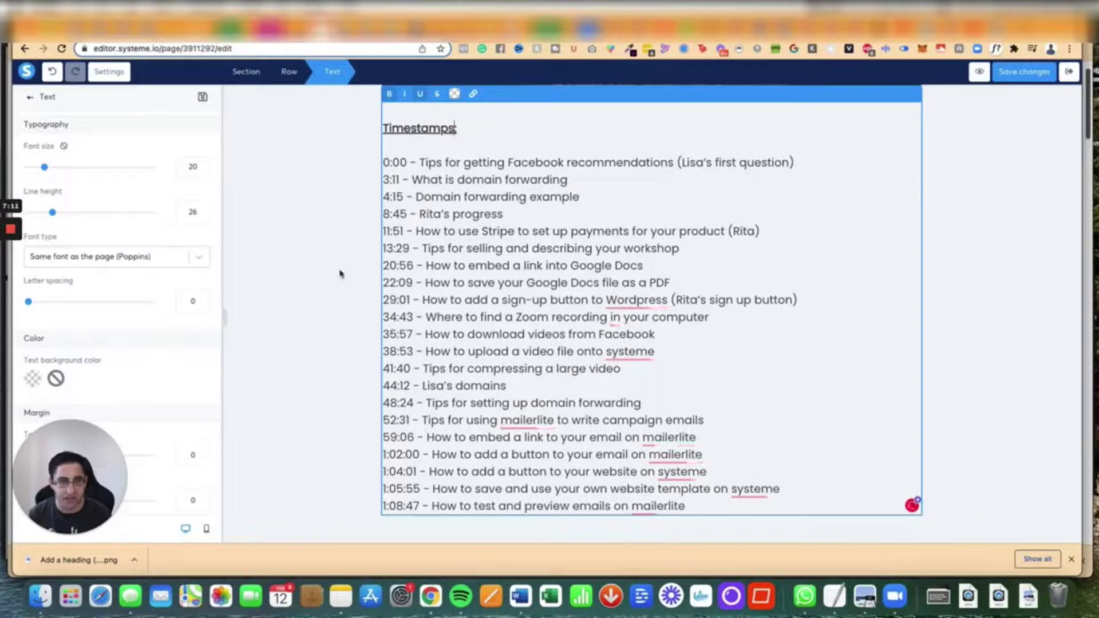
pyautogui.click(312, 315)
# - Select "MailerLite" in the first summary bullet, then switch to Switchy and search the saved links for "mailer"
pyautogui.scroll(10, 312, 315)
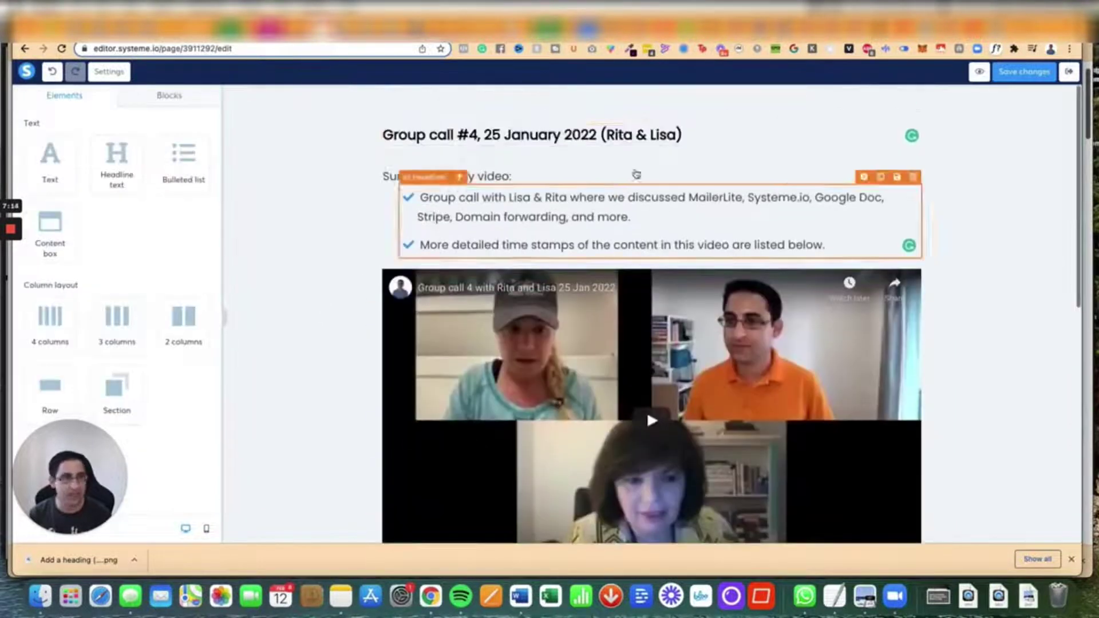
pyautogui.click(721, 204)
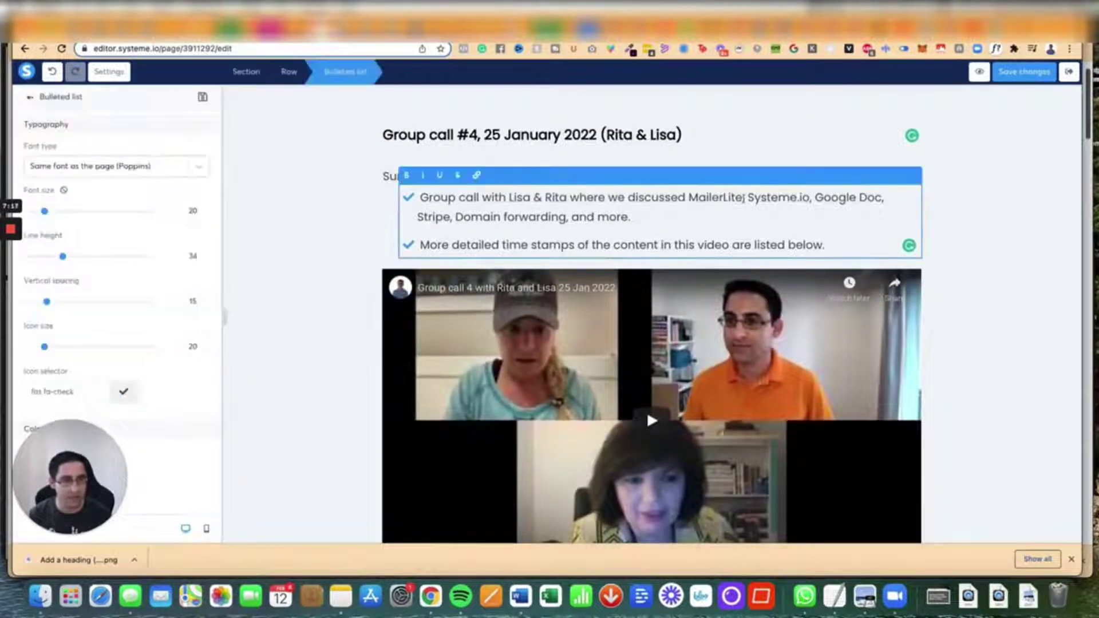
pyautogui.moveTo(744, 197); pyautogui.dragTo(690, 198)
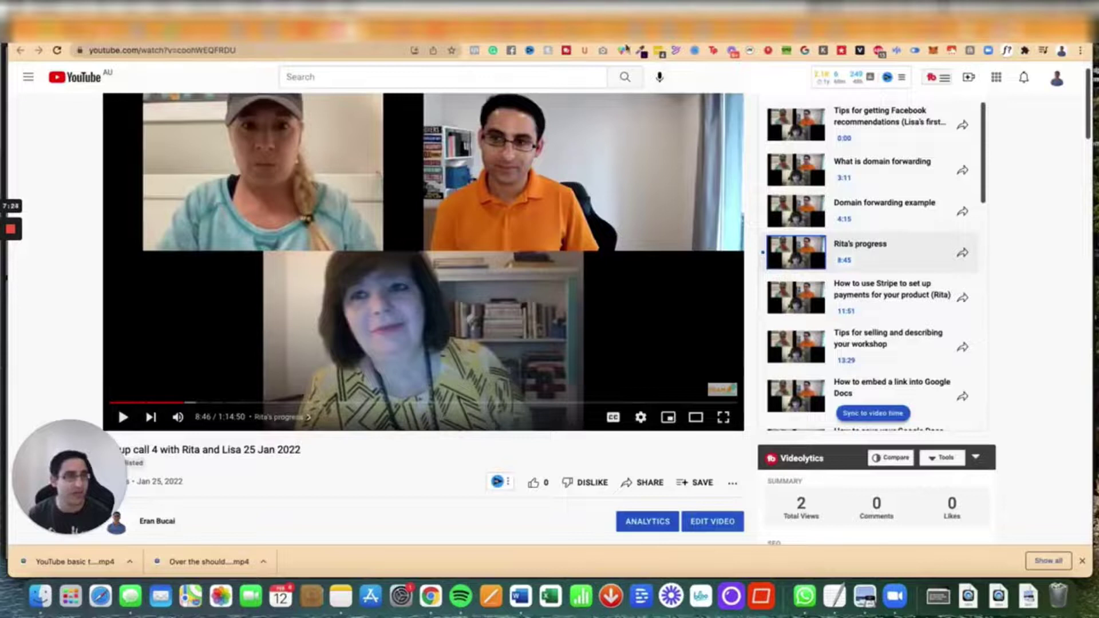
pyautogui.click(327, 50)
pyautogui.write('swit')
pyautogui.press('Return')
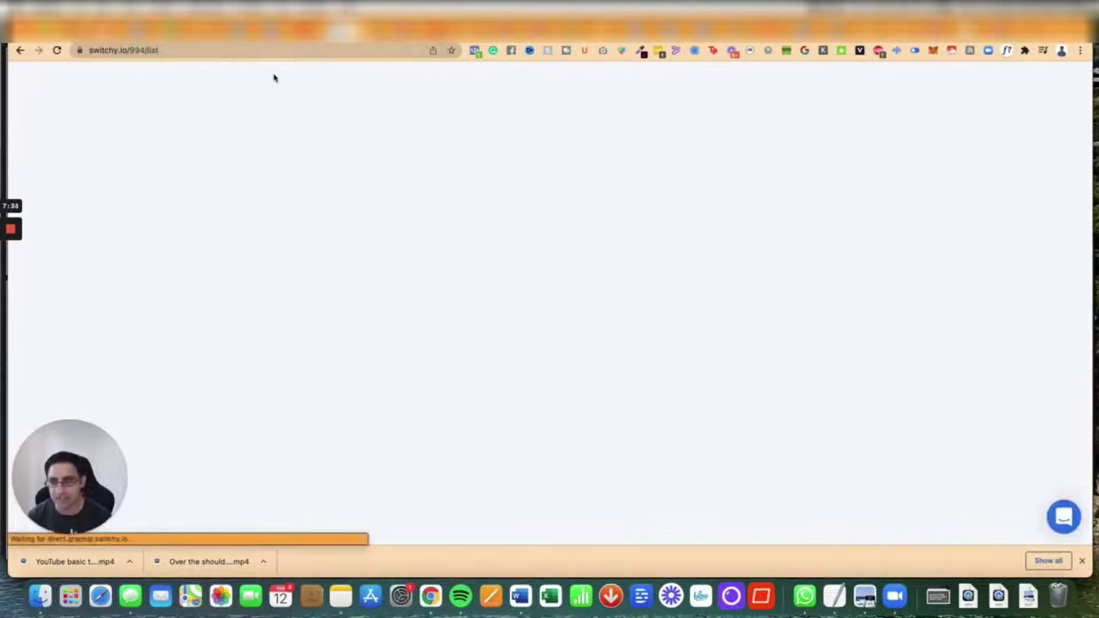
pyautogui.write('mailer')
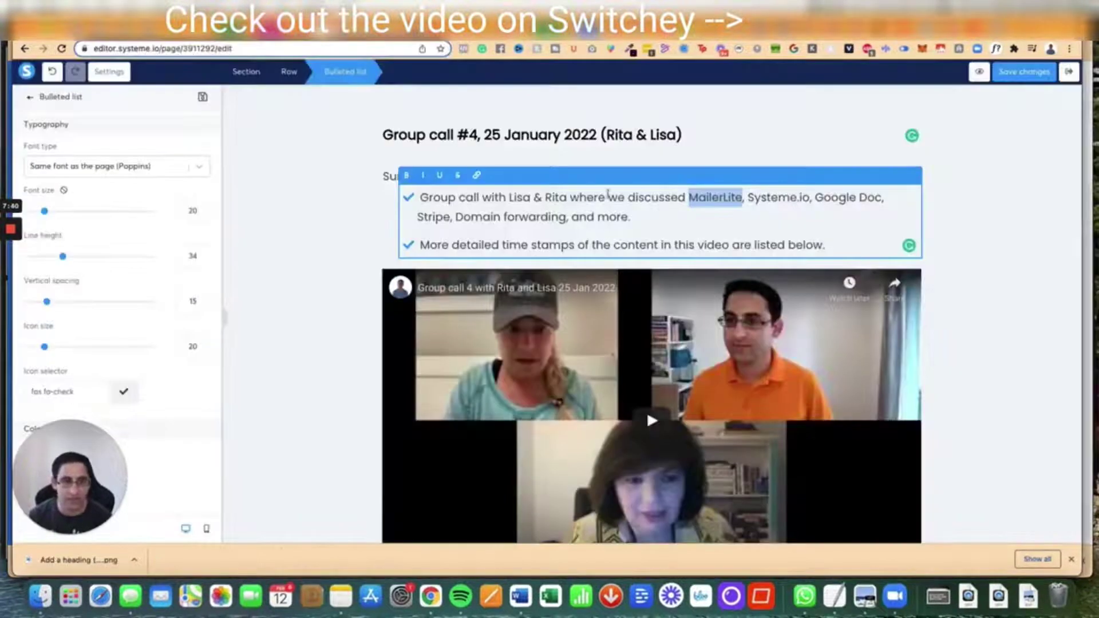
# - Back in the lesson editor, hyperlink "MailerLite" in the first summary bullet to its Switchy short link
pyautogui.write('https://link.eranbucai.com/MailerLite')
pyautogui.press('super+z')
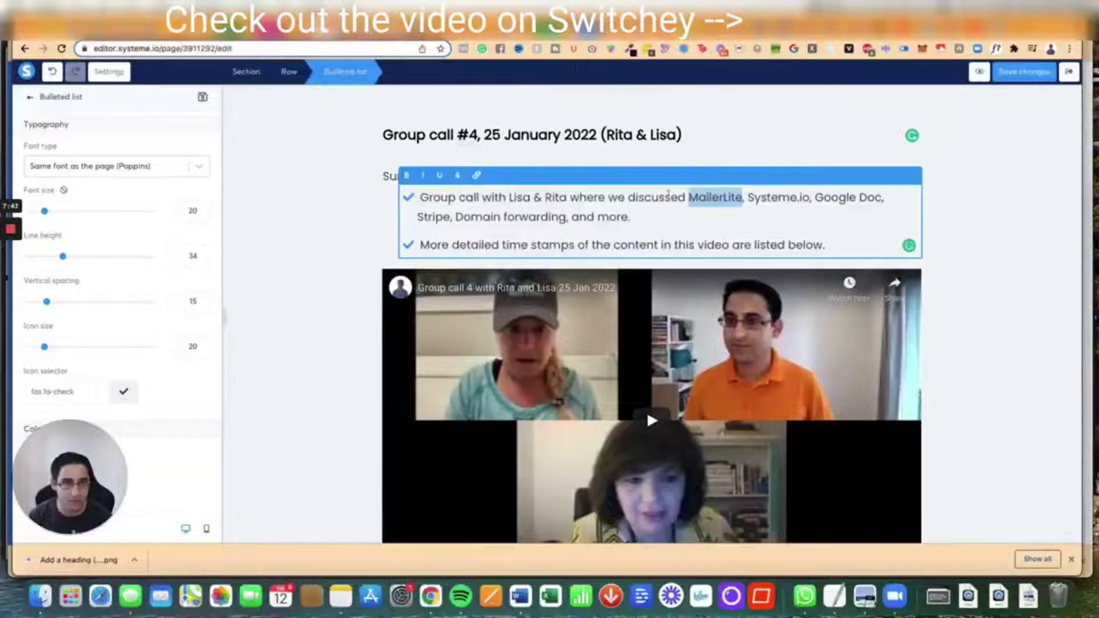
pyautogui.click(477, 176)
pyautogui.write('eranoucai.com/Mailerlite')
pyautogui.click(559, 179)
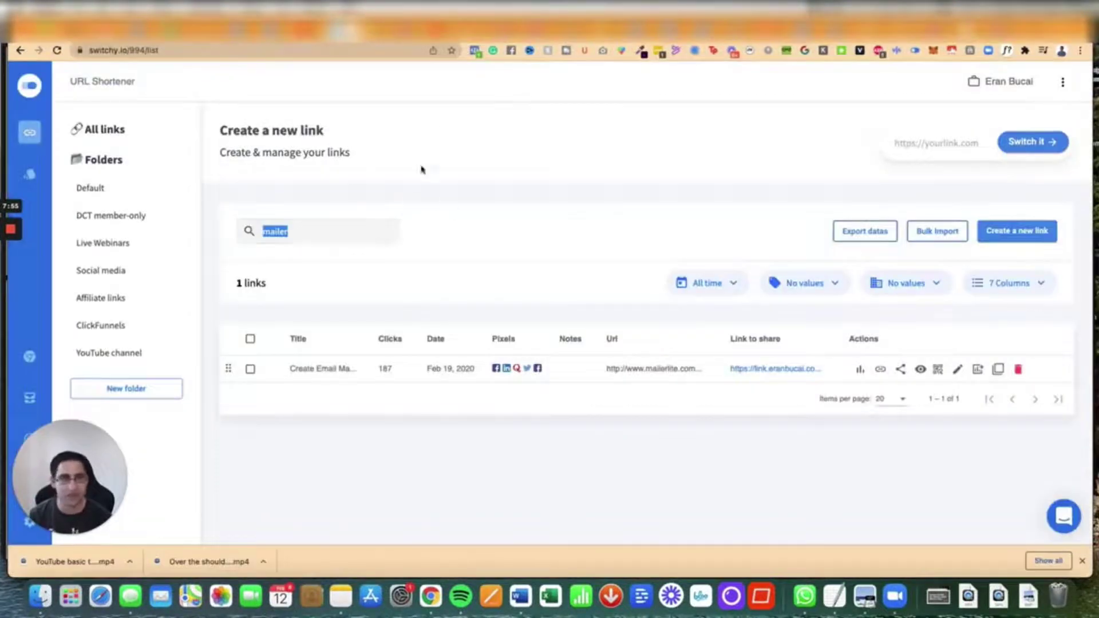
# - Compose the personal domain's /sio address in a new browser tab and hyperlink "Systeme.io" in the first summary bullet to it
pyautogui.press('super+t')
pyautogui.write('eranbucai.com/')
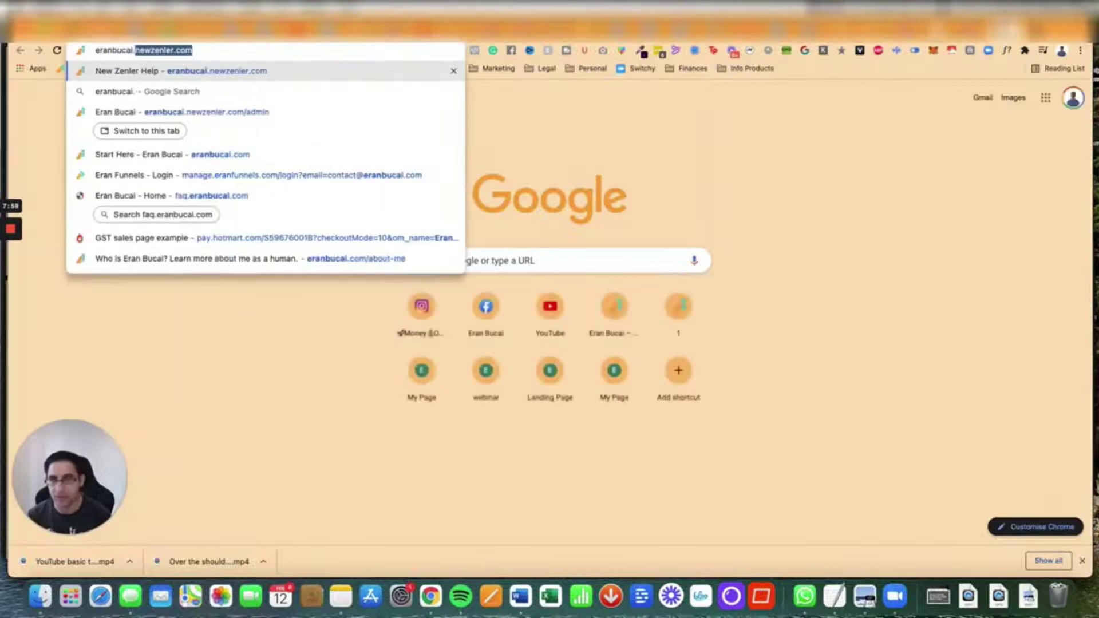
pyautogui.write('sio')
pyautogui.press('super+a')
pyautogui.press('super+grave')
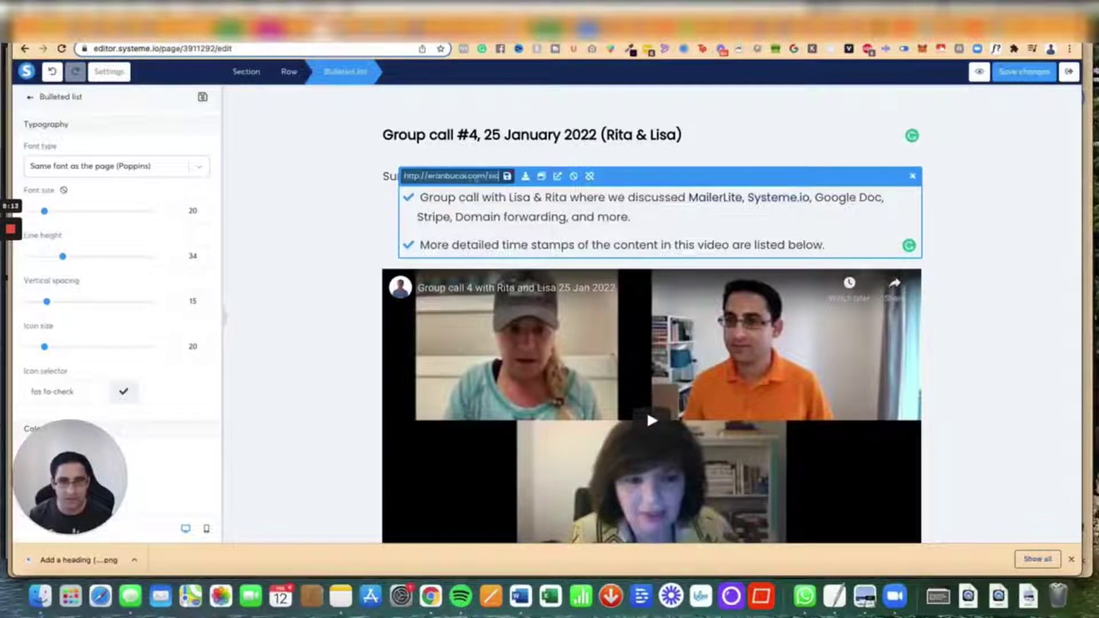
pyautogui.click(557, 179)
pyautogui.click(599, 200)
pyautogui.click(278, 226)
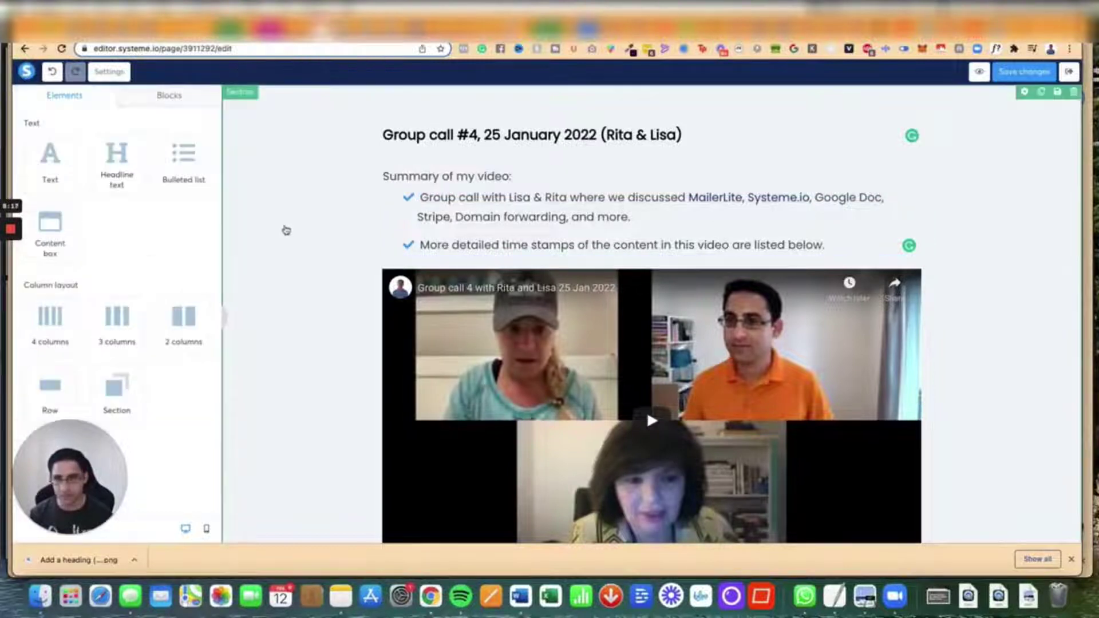
# - Review the lesson page from the summary through the timestamps and save the changes
pyautogui.scroll(-4, 301, 235)
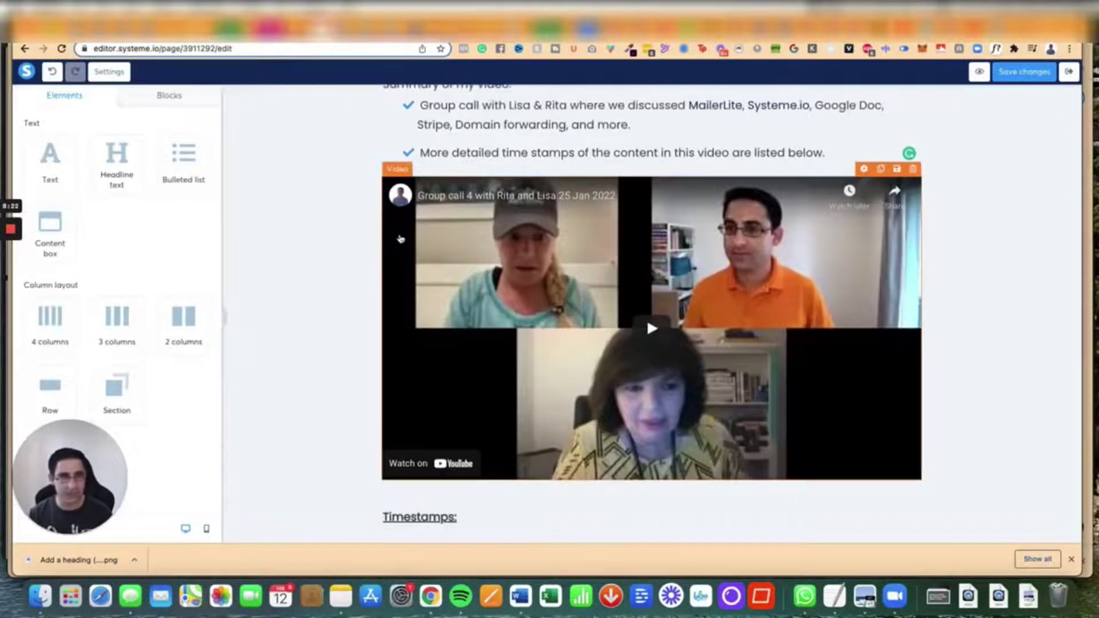
pyautogui.scroll(-3, 236, 243)
pyautogui.scroll(-5, 237, 243)
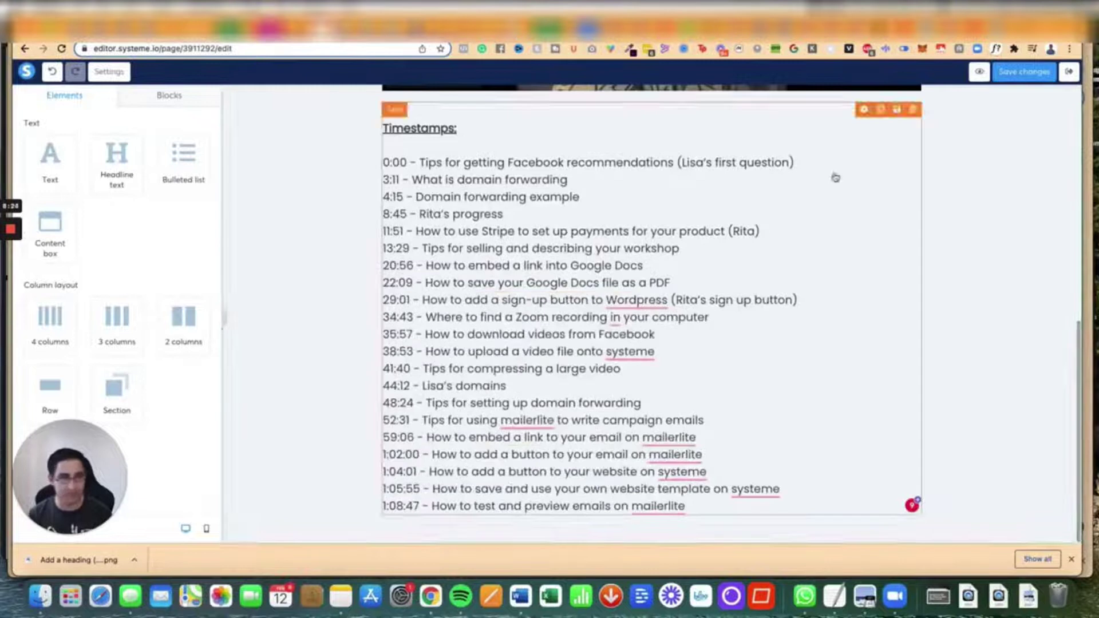
pyautogui.scroll(12, 290, 193)
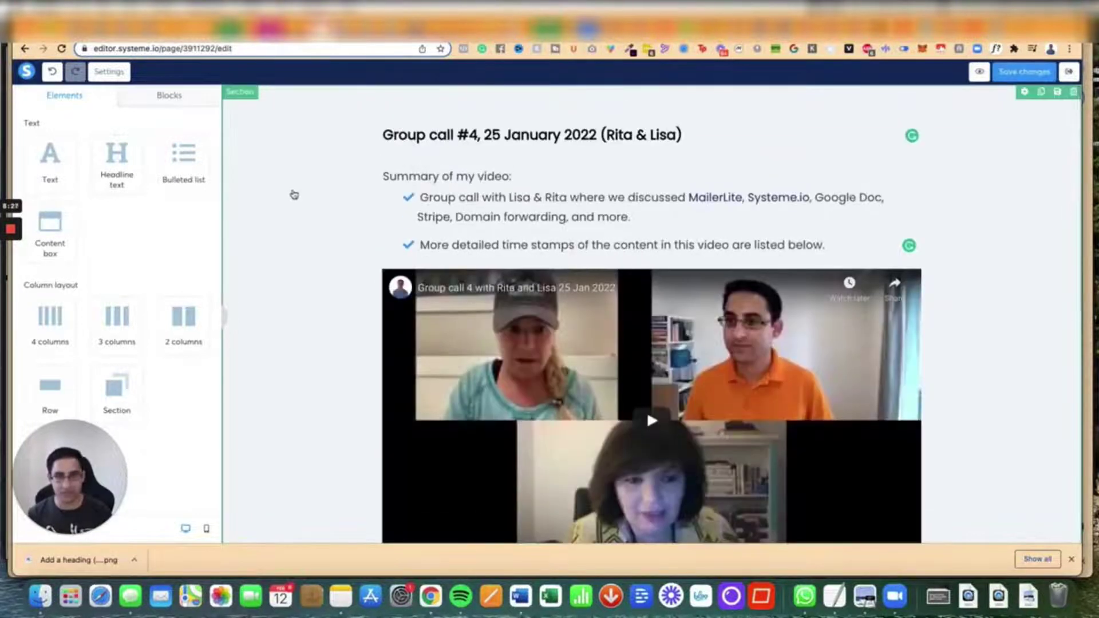
pyautogui.click(284, 190)
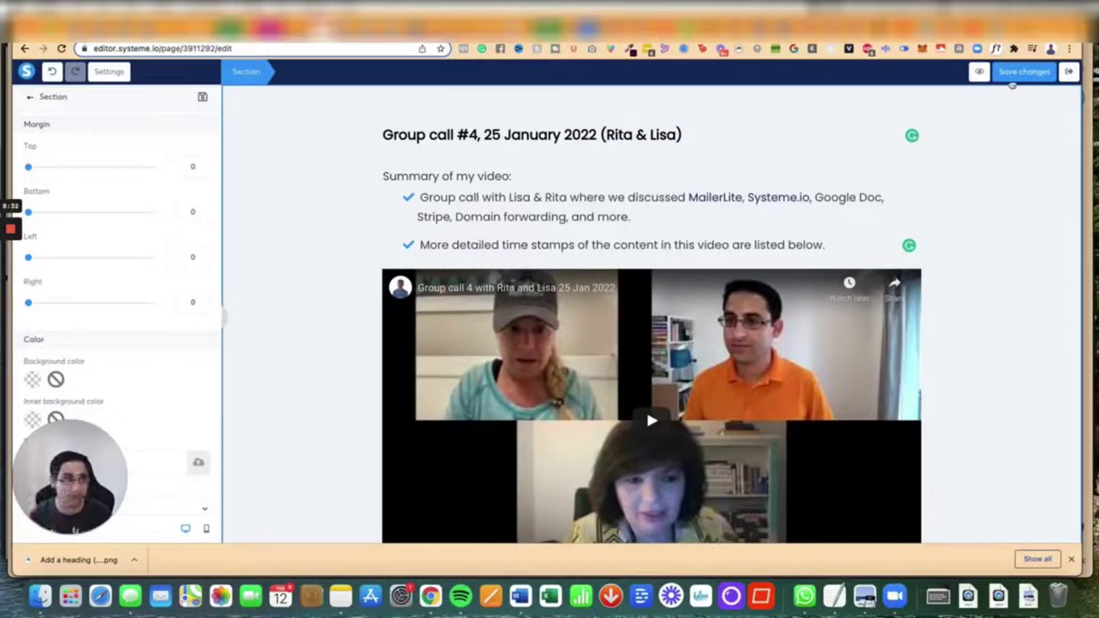
pyautogui.click(1033, 76)
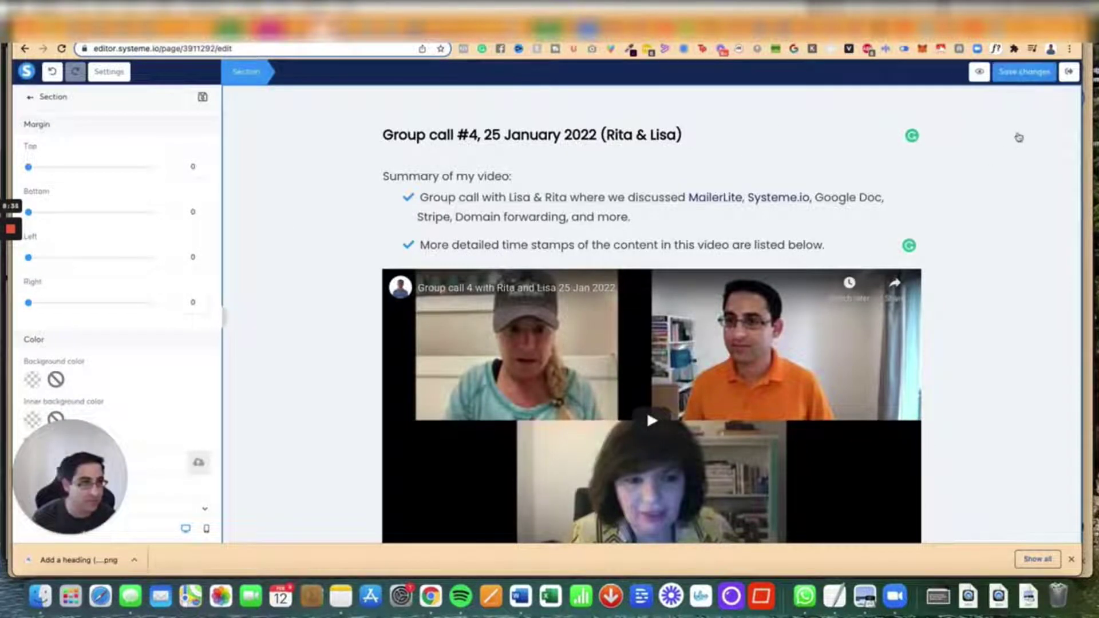
# - Look at the dialog for saving the lesson section as a reusable block, close it, and browse the templates in My blocks
pyautogui.click(1059, 96)
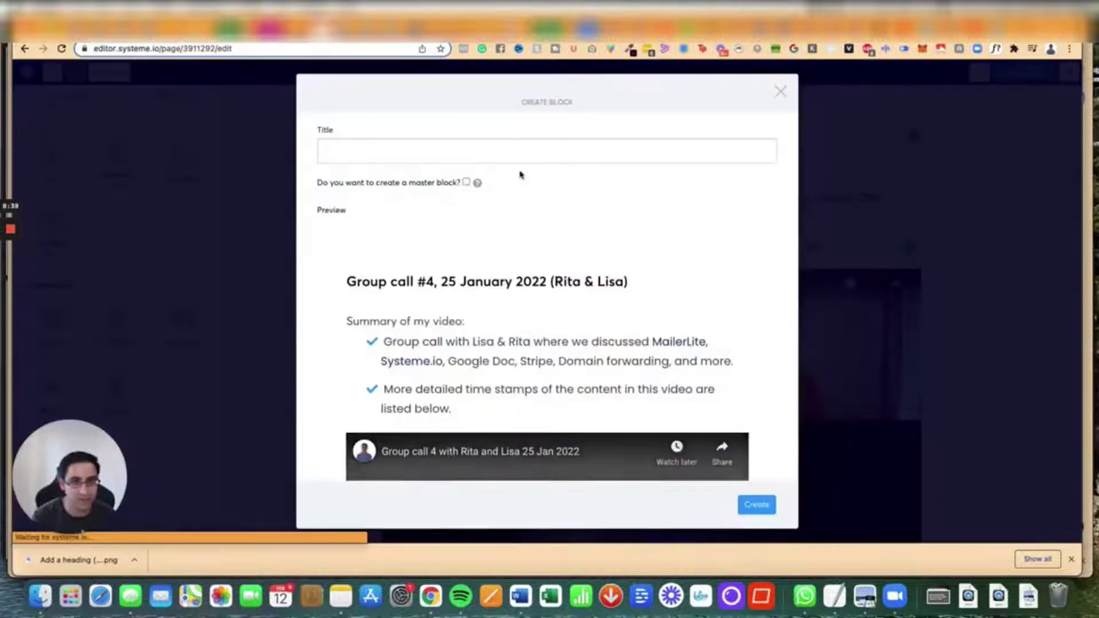
pyautogui.click(780, 92)
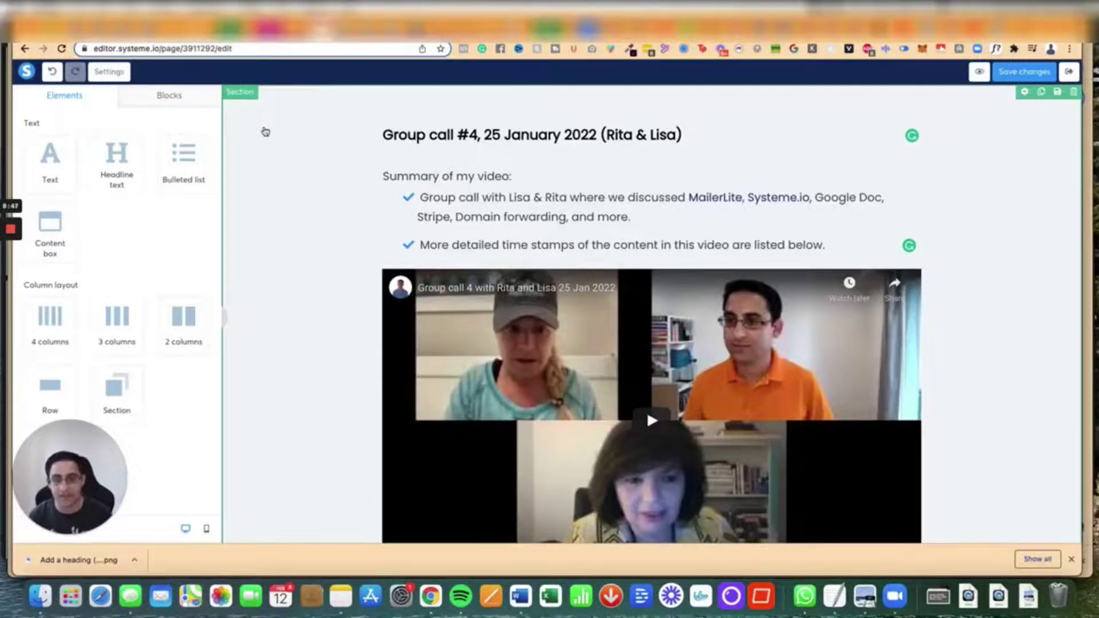
pyautogui.click(172, 96)
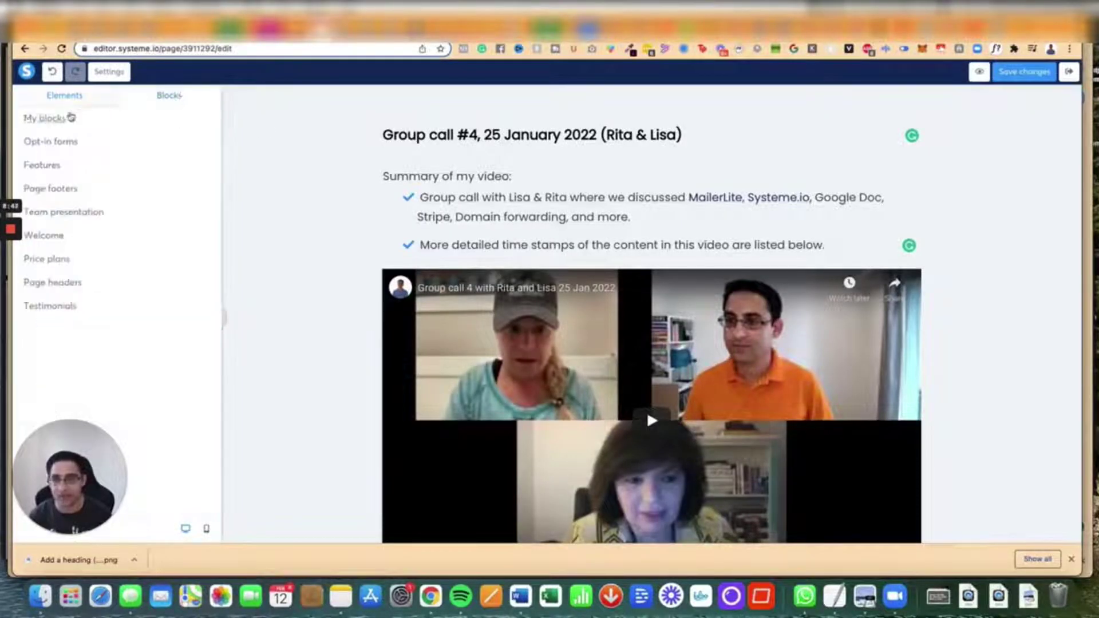
pyautogui.click(67, 117)
pyautogui.scroll(-15, 140, 284)
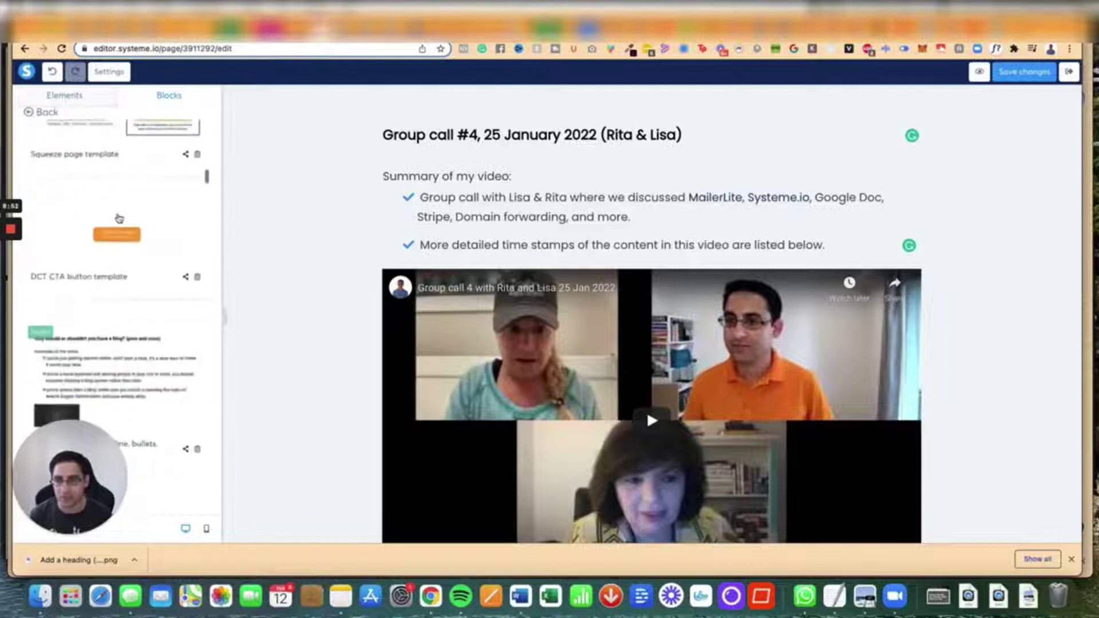